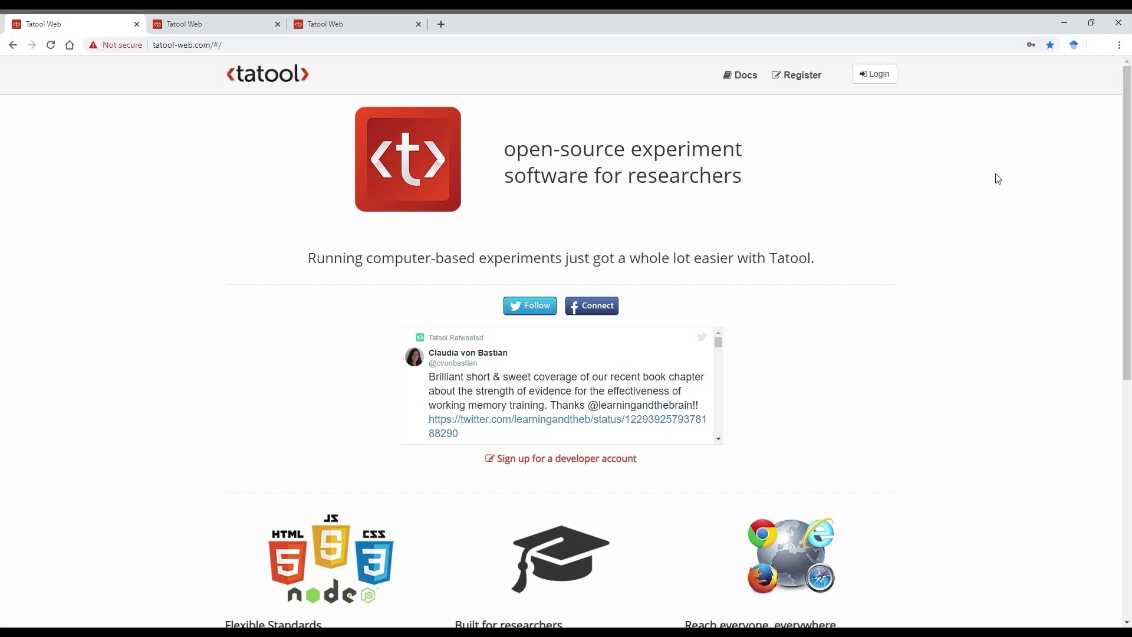
Go through Docs to the Task Library and open the Flanker task page
left_click(763, 85)
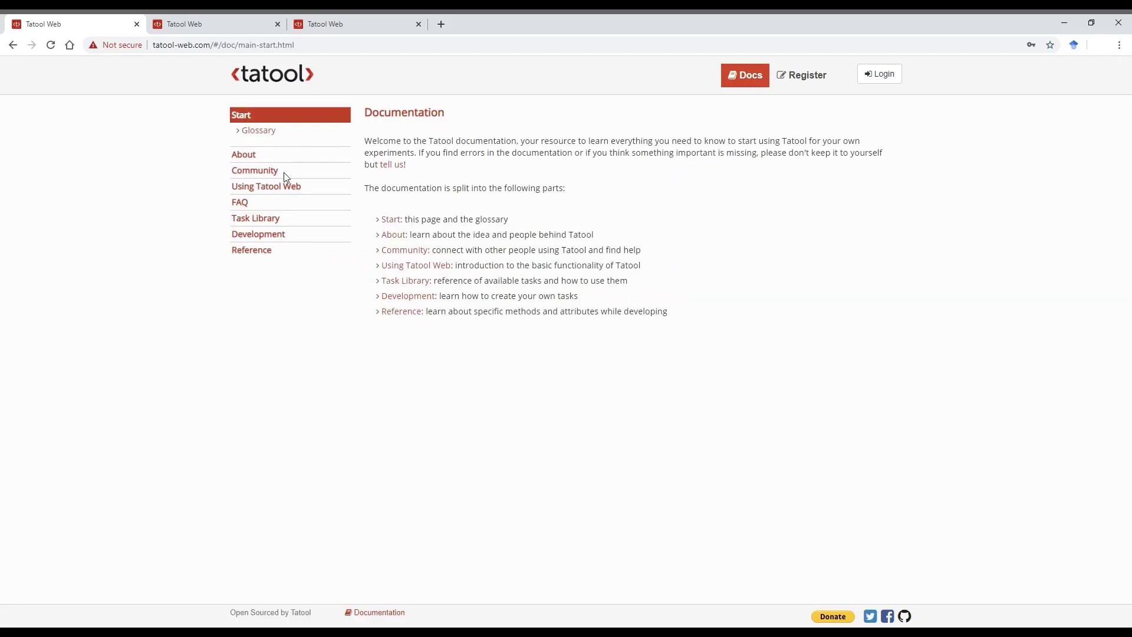
left_click(271, 222)
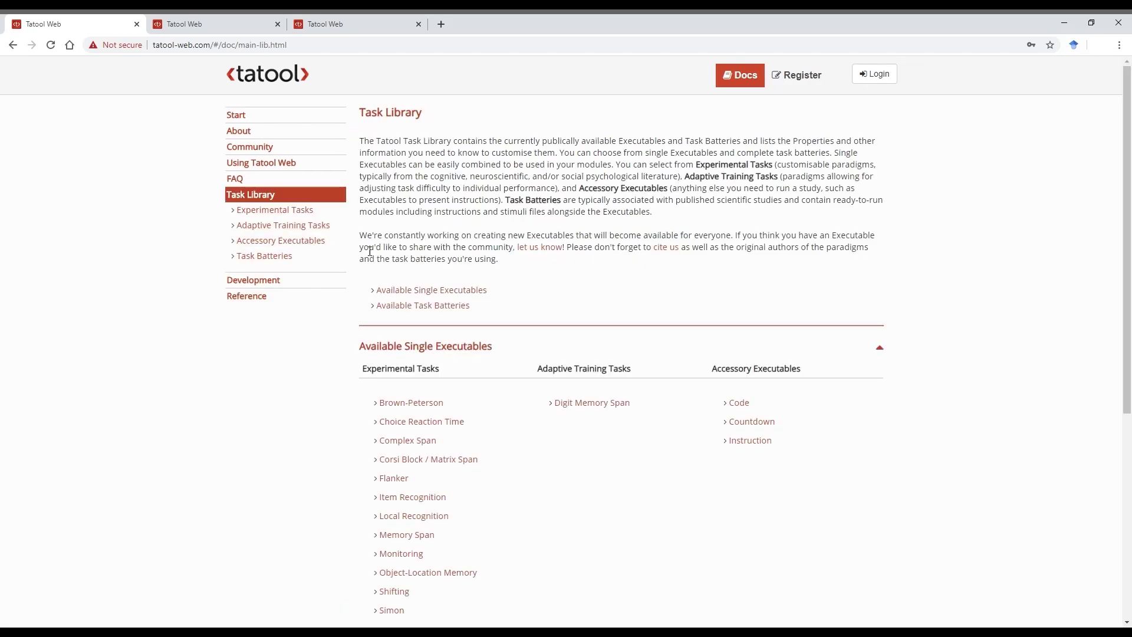
scroll(792, 304, "down", 6)
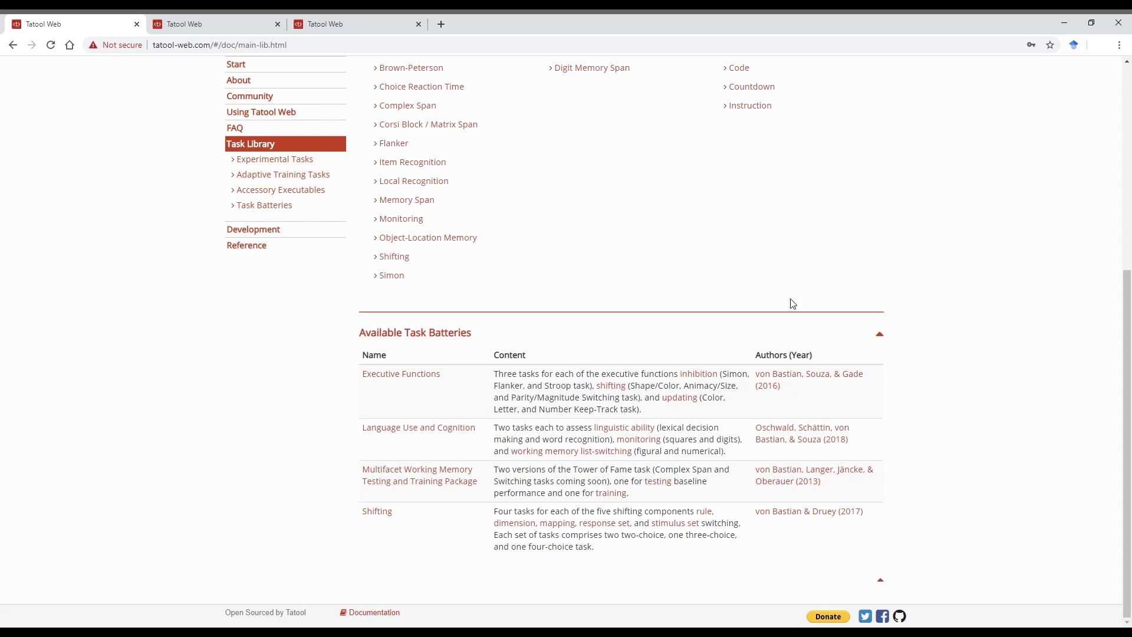
scroll(792, 303, "up", 1)
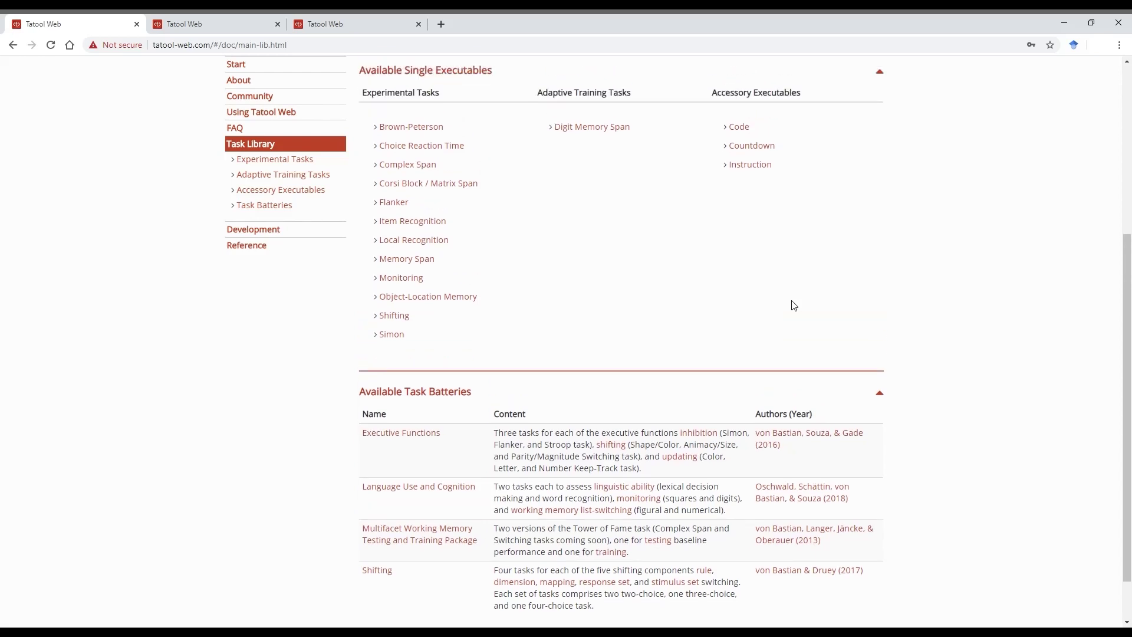
left_click(393, 203)
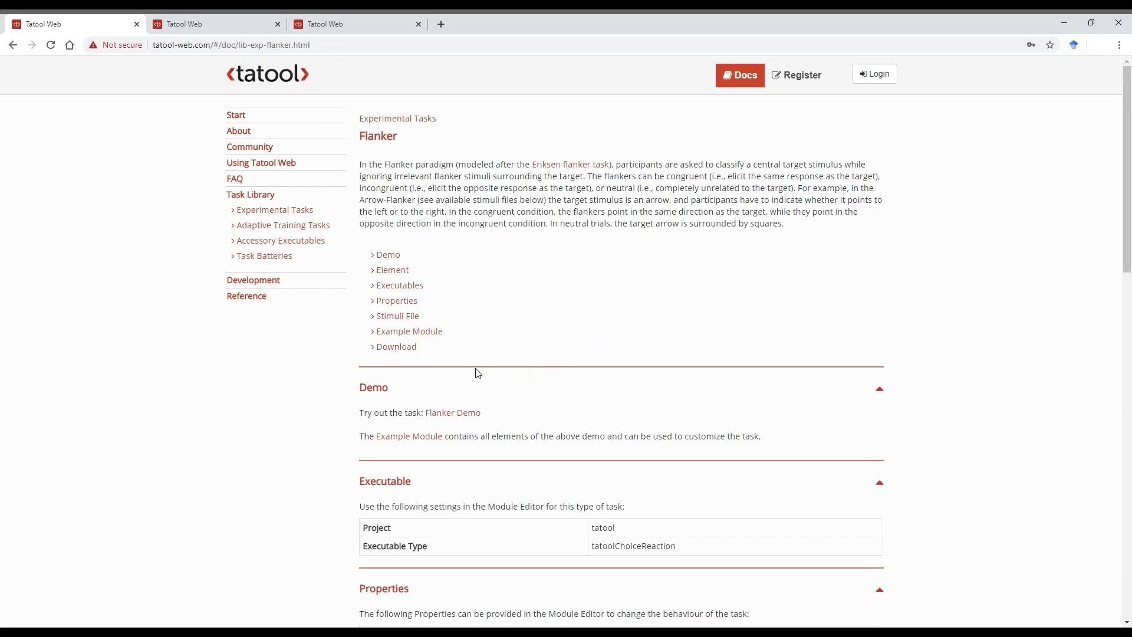
Launch the Flanker demo in a new tab and begin the task
left_click(466, 413)
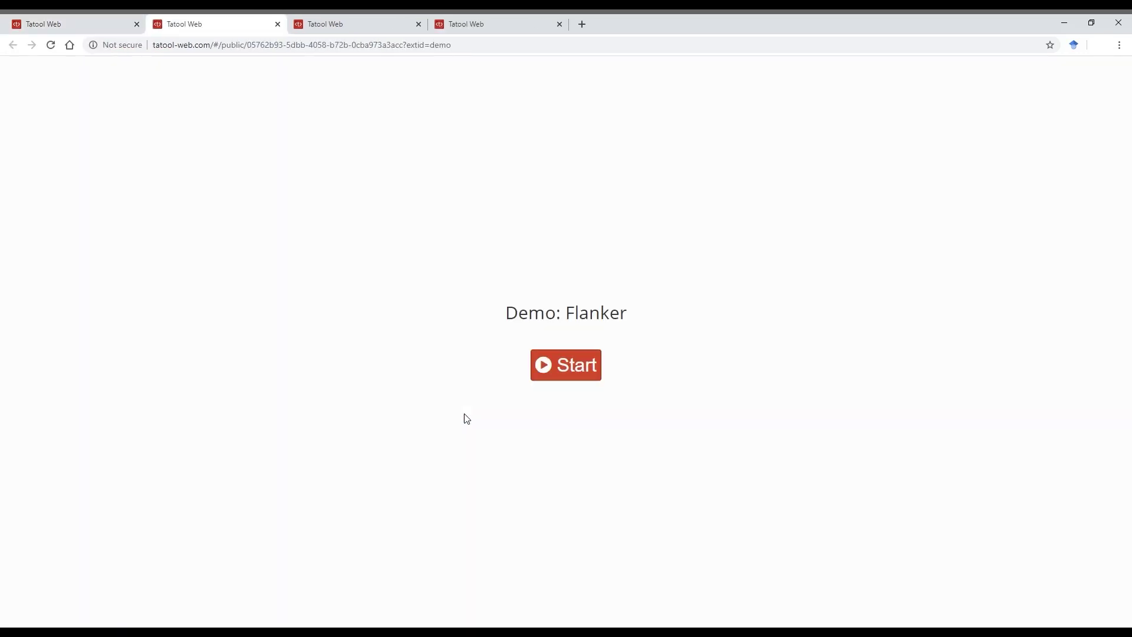
left_click(564, 377)
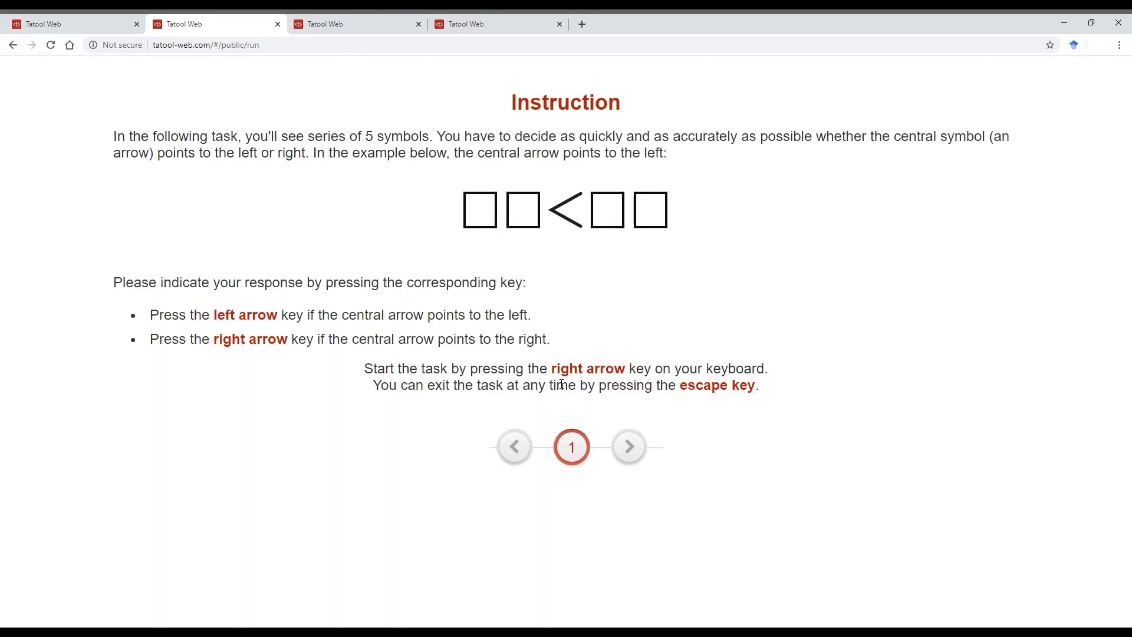
key("Right")
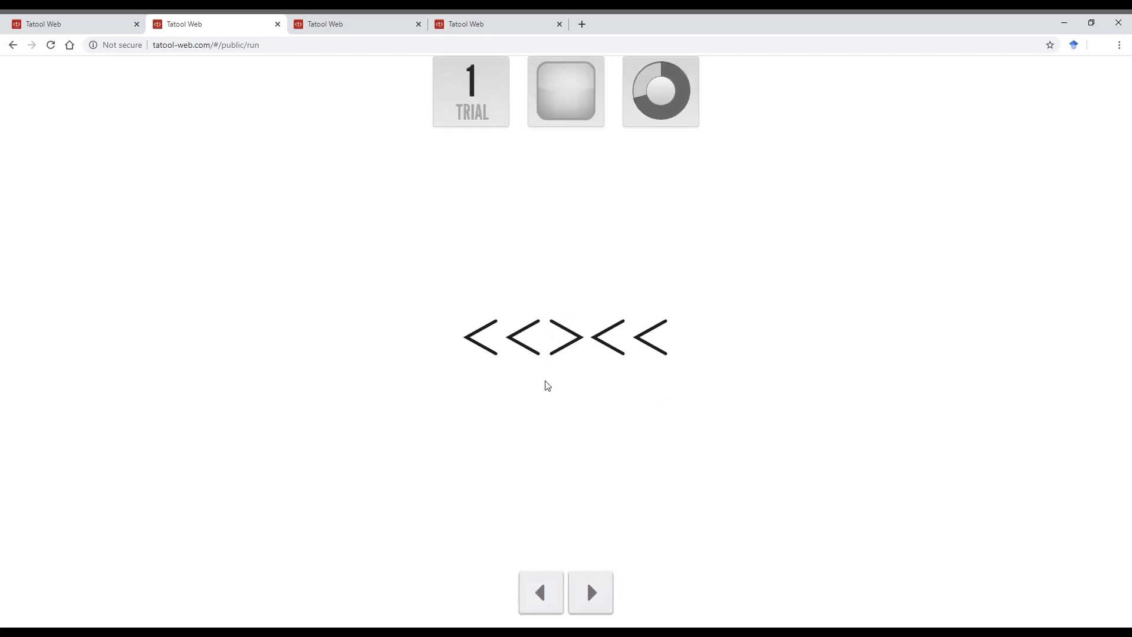
Answer the left/right arrow trials until the completion-code page appears
left_click(590, 596)
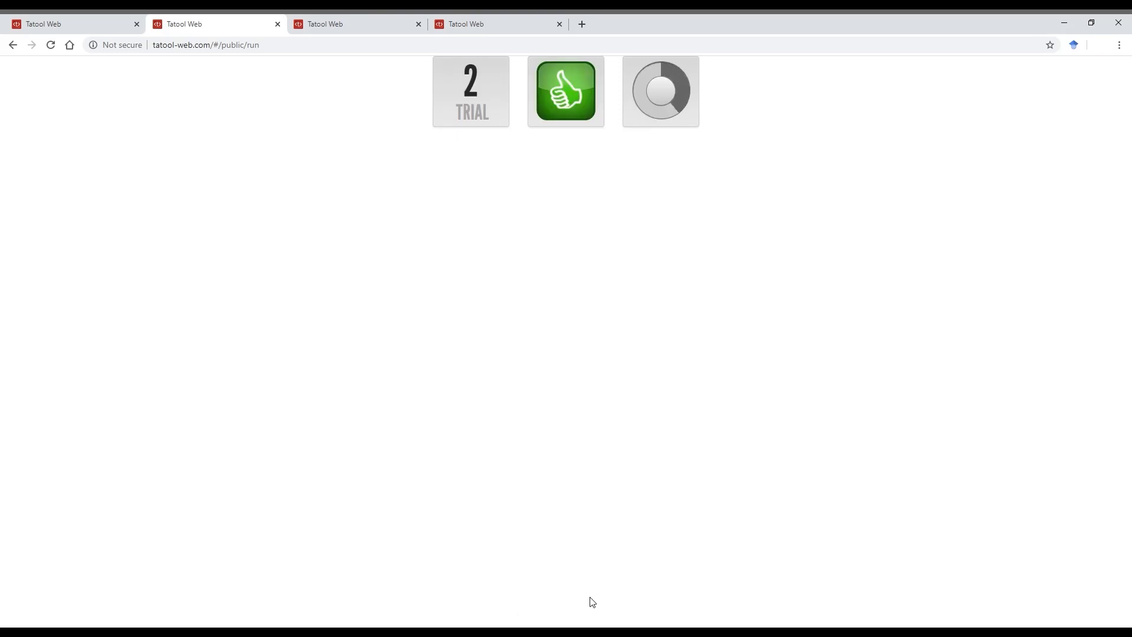
left_click(543, 605)
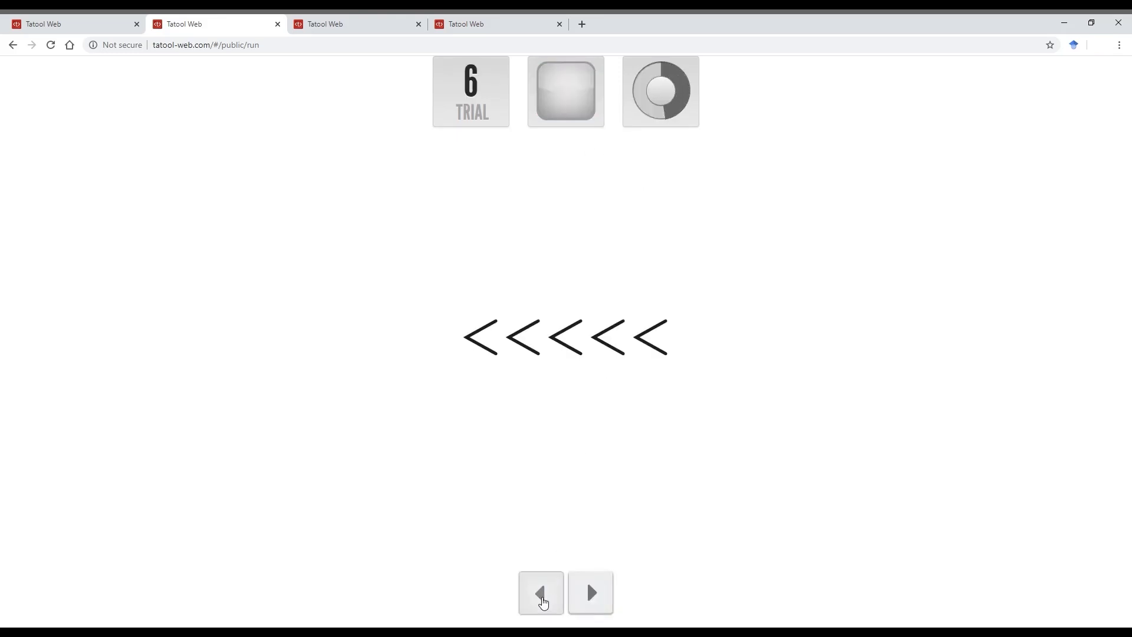
left_click(542, 600)
left_click(541, 596)
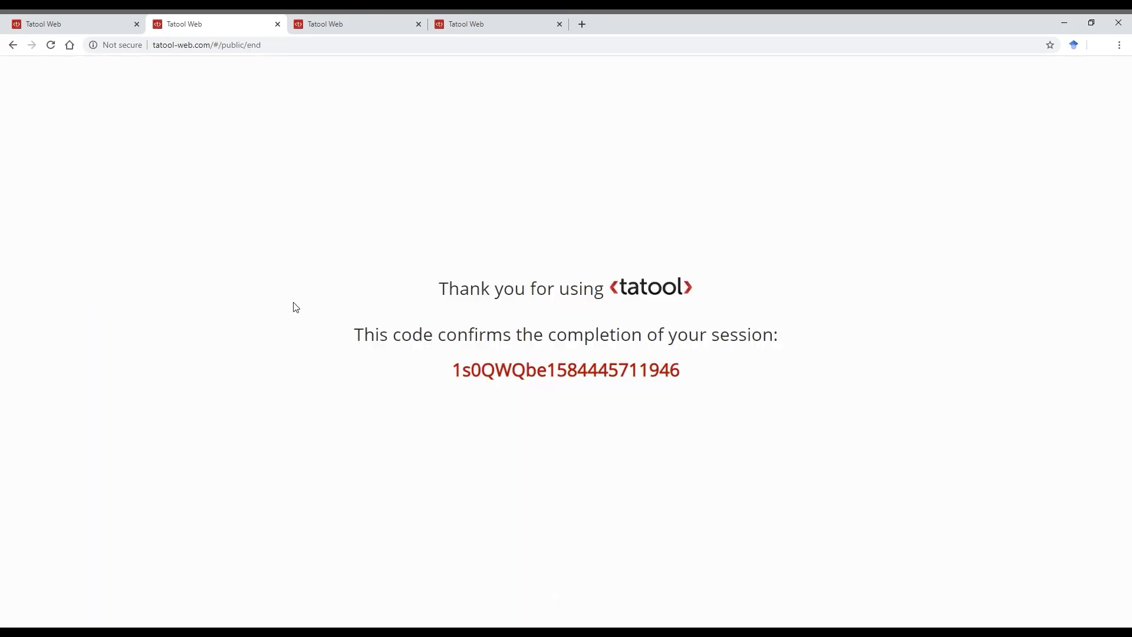
Back in the Flanker documentation, view the Example Module section
left_click(89, 29)
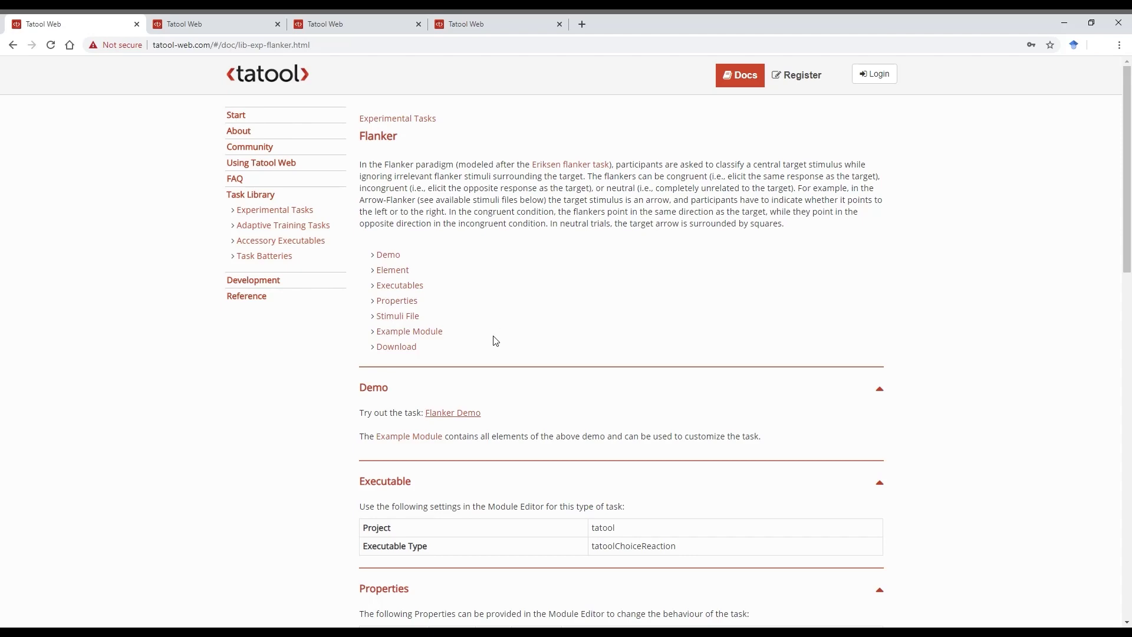
left_click(421, 437)
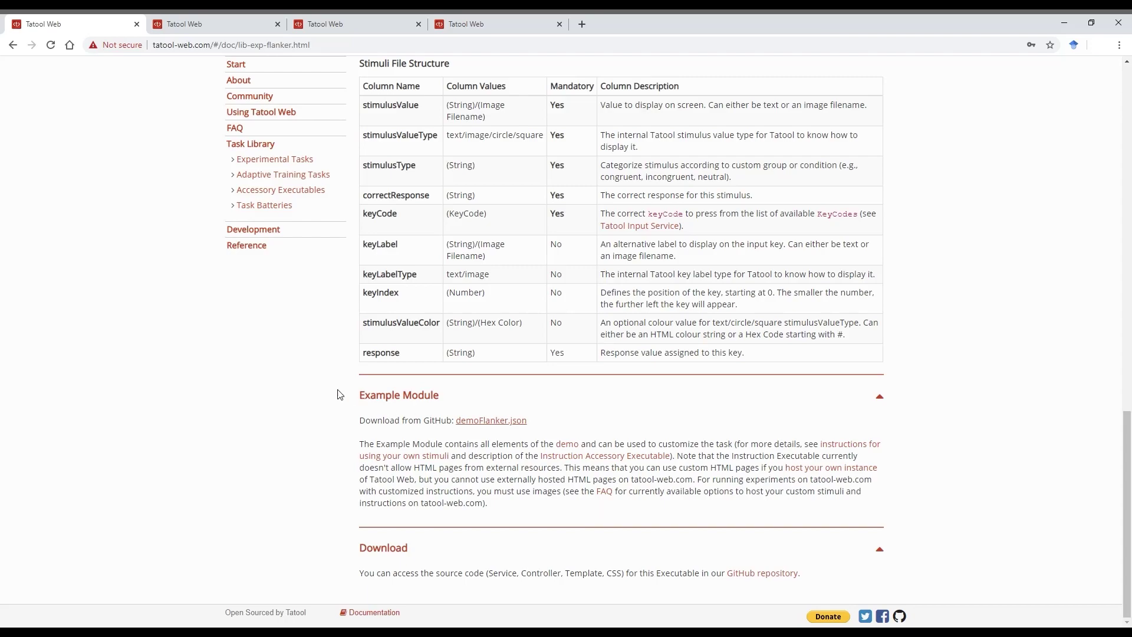
scroll(306, 381, "up", 15)
scroll(314, 375, "up", 2)
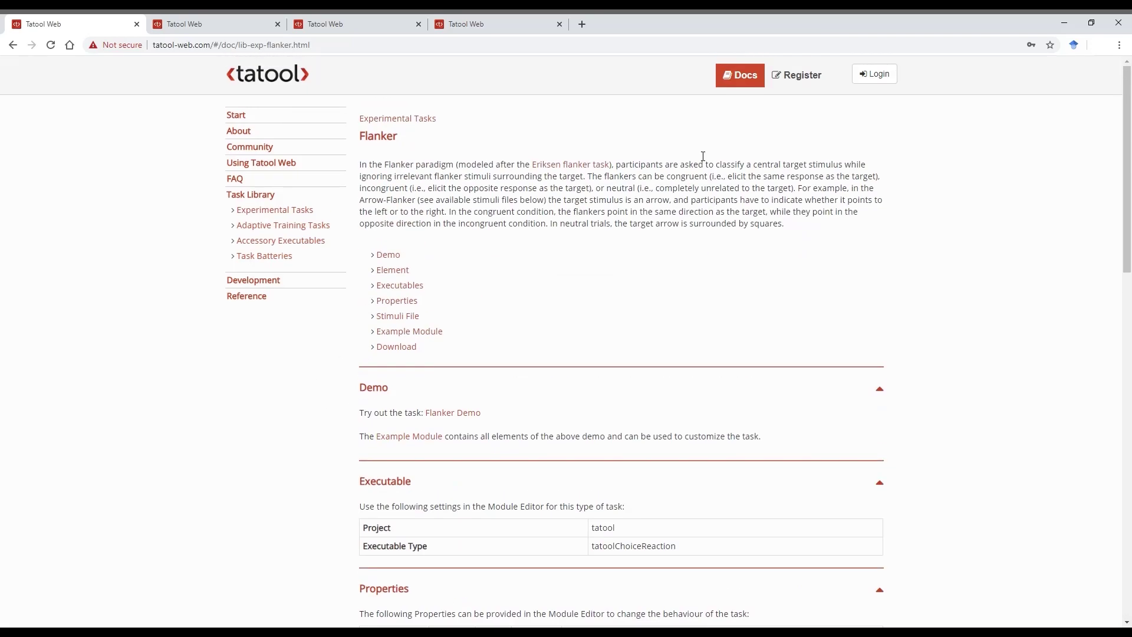
Open the registration form with developer access ticked, then go to the login page
left_click(795, 78)
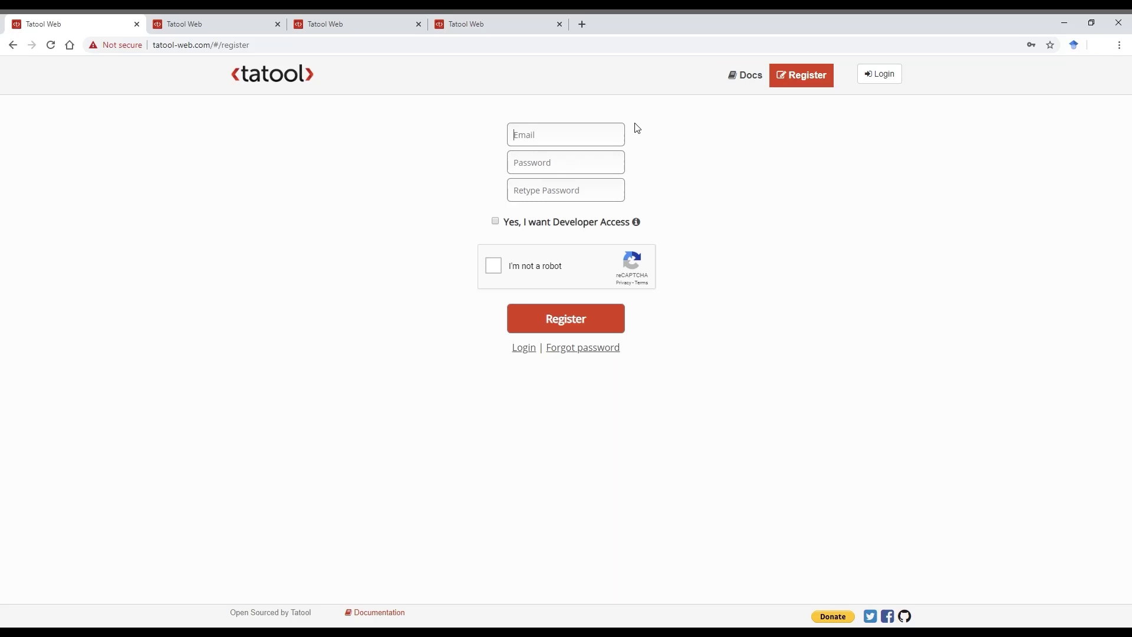
left_click(495, 222)
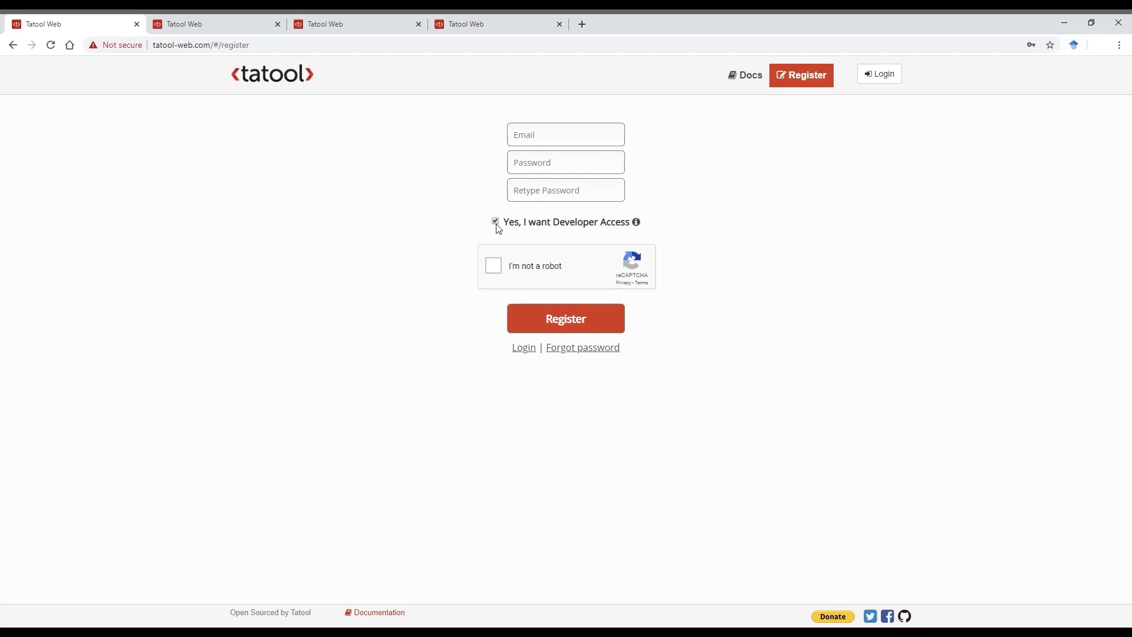
left_click(876, 82)
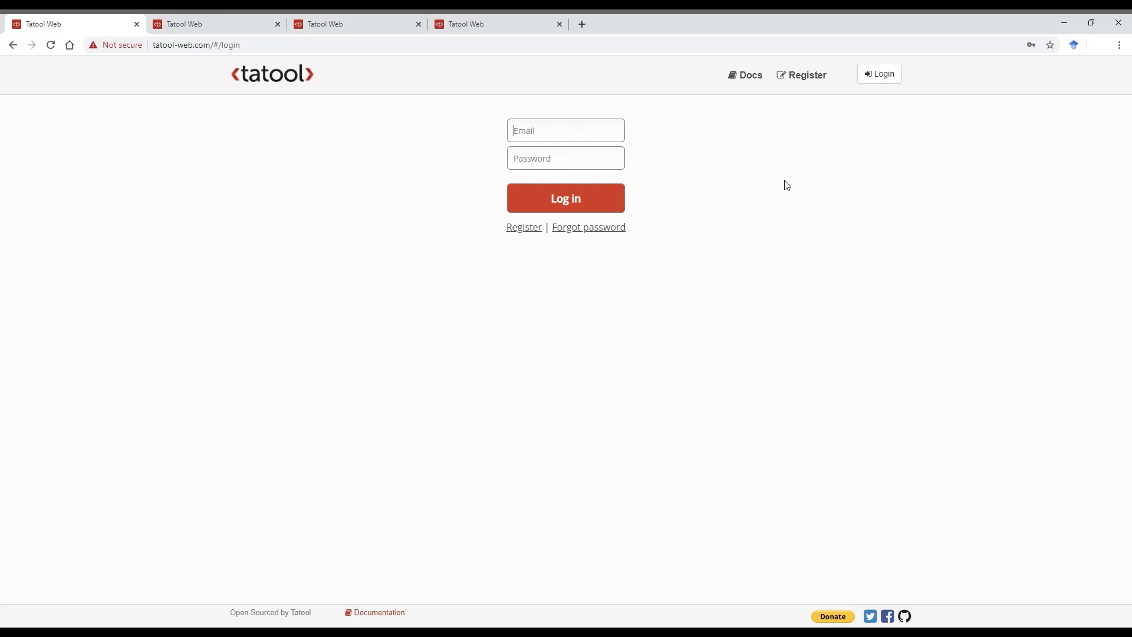
Log in and load the Flanker module JSON file into the Editor
left_click(606, 209)
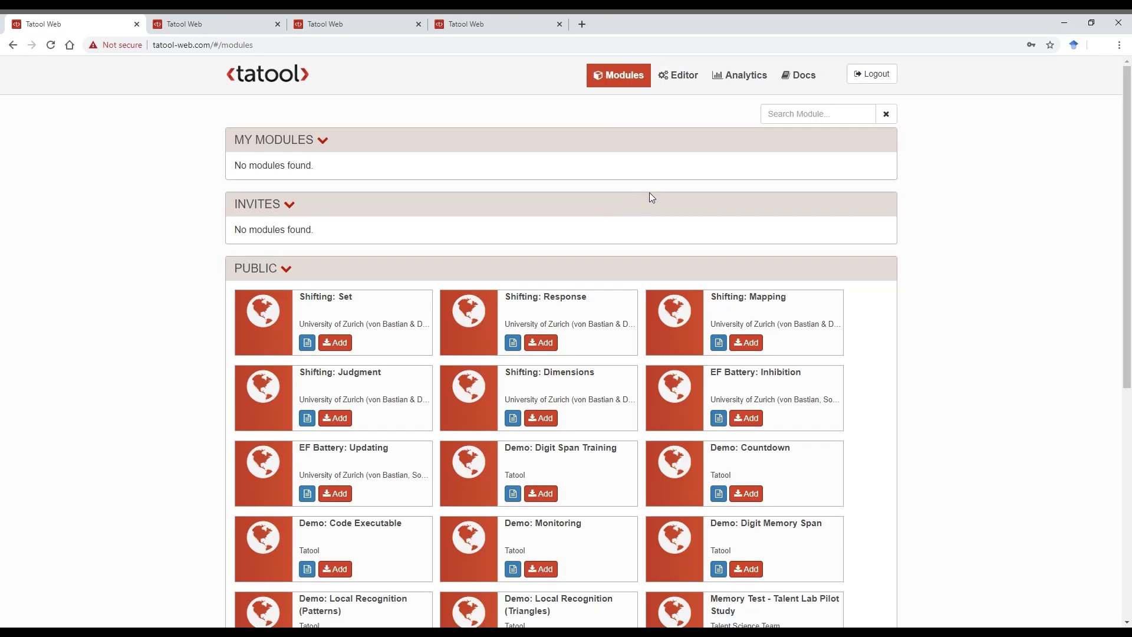
left_click(688, 84)
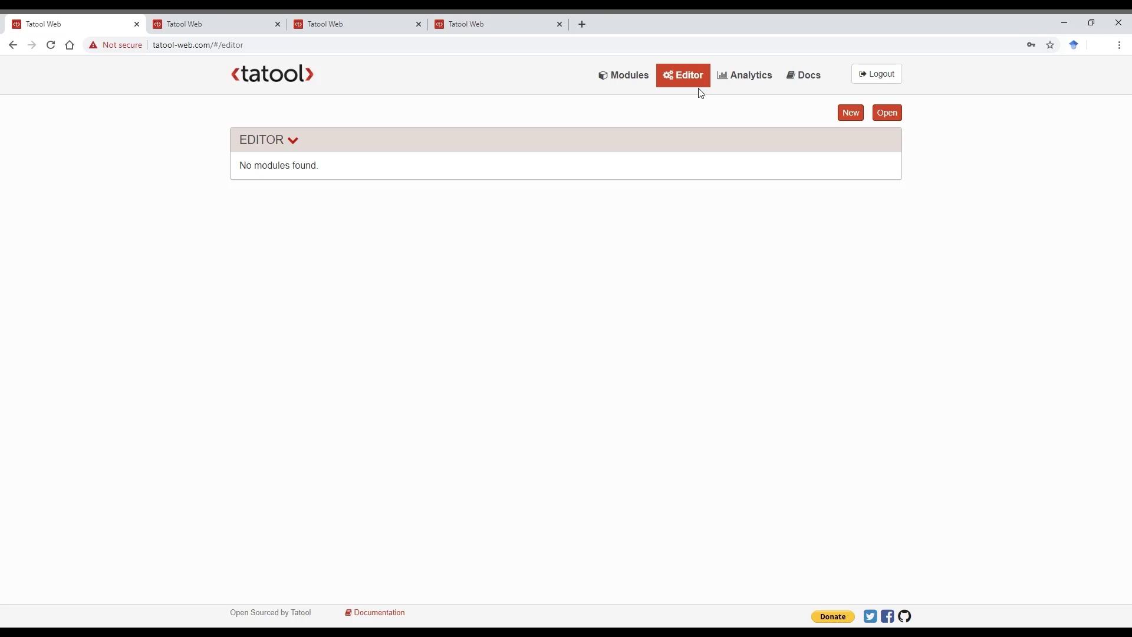
left_click(893, 116)
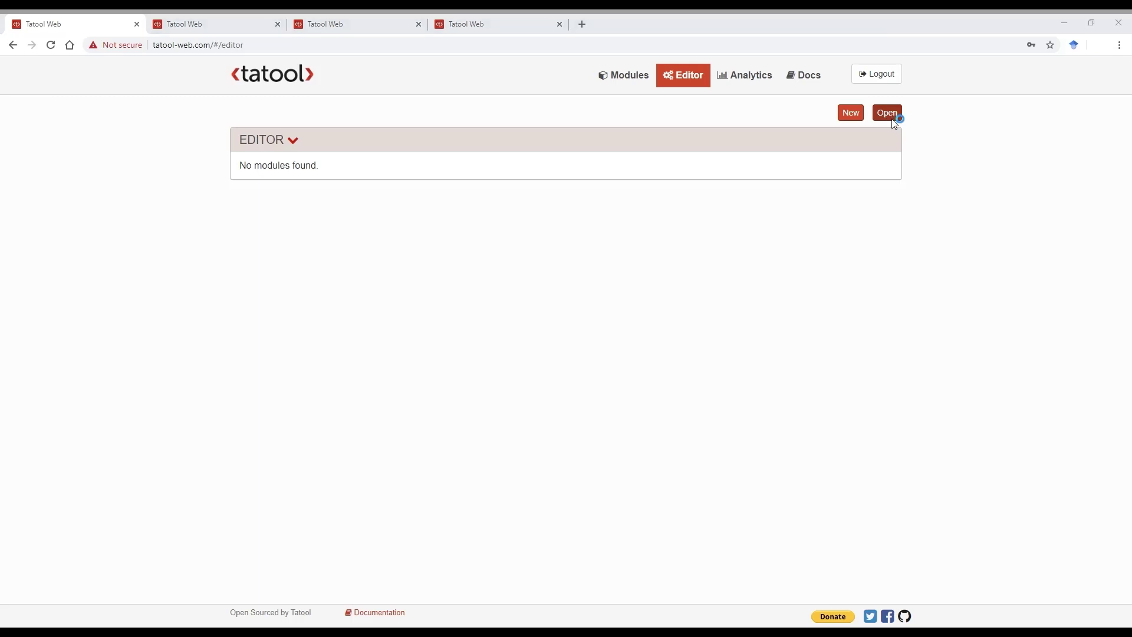
double_click(623, 345)
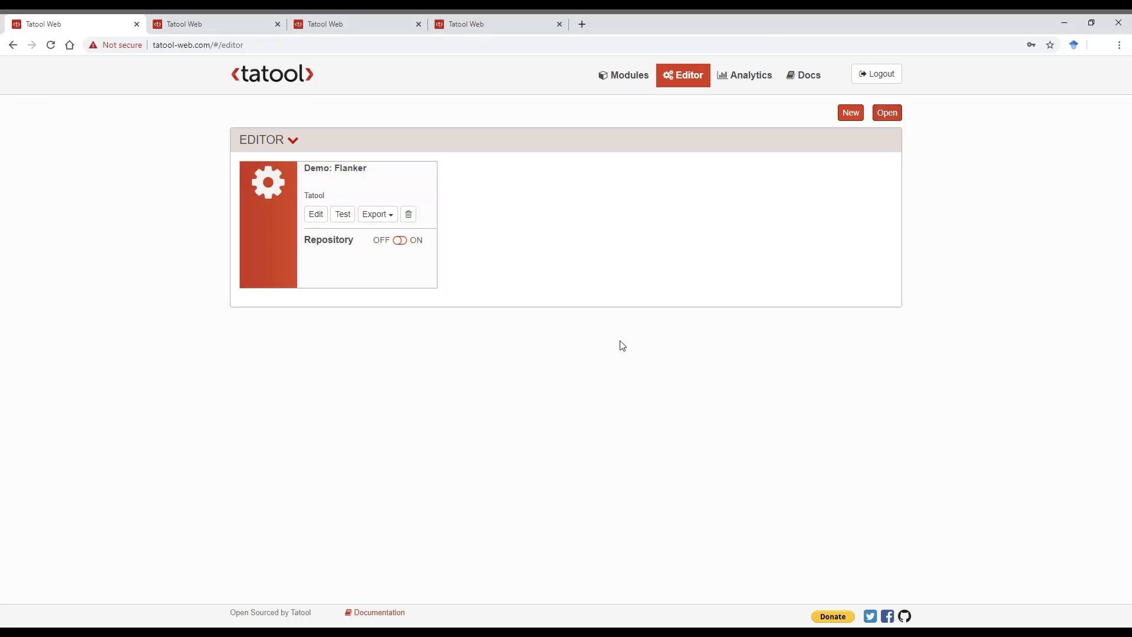
Edit the Demo: Flanker module, review General Settings, and select the Task List element
left_click(317, 215)
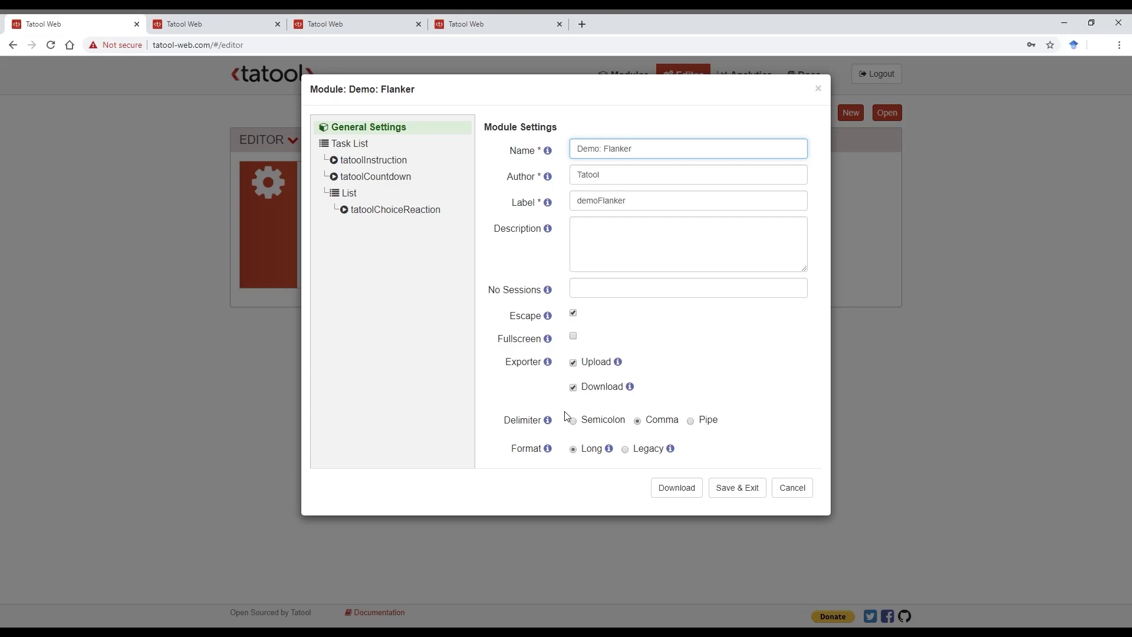
mouse_move(548, 317)
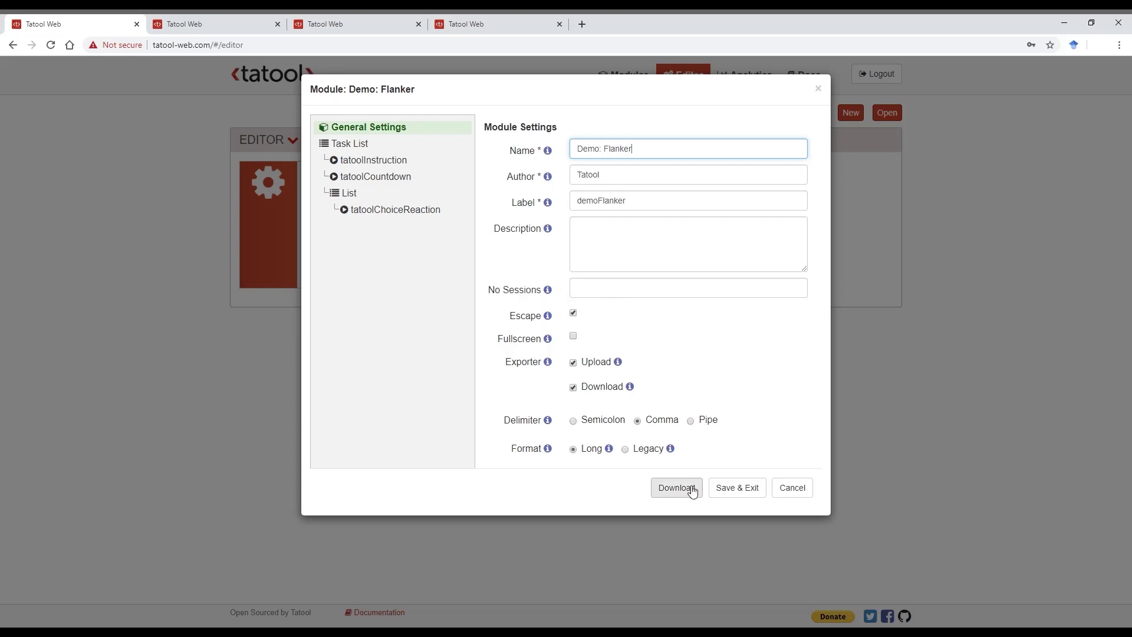
left_click(369, 146)
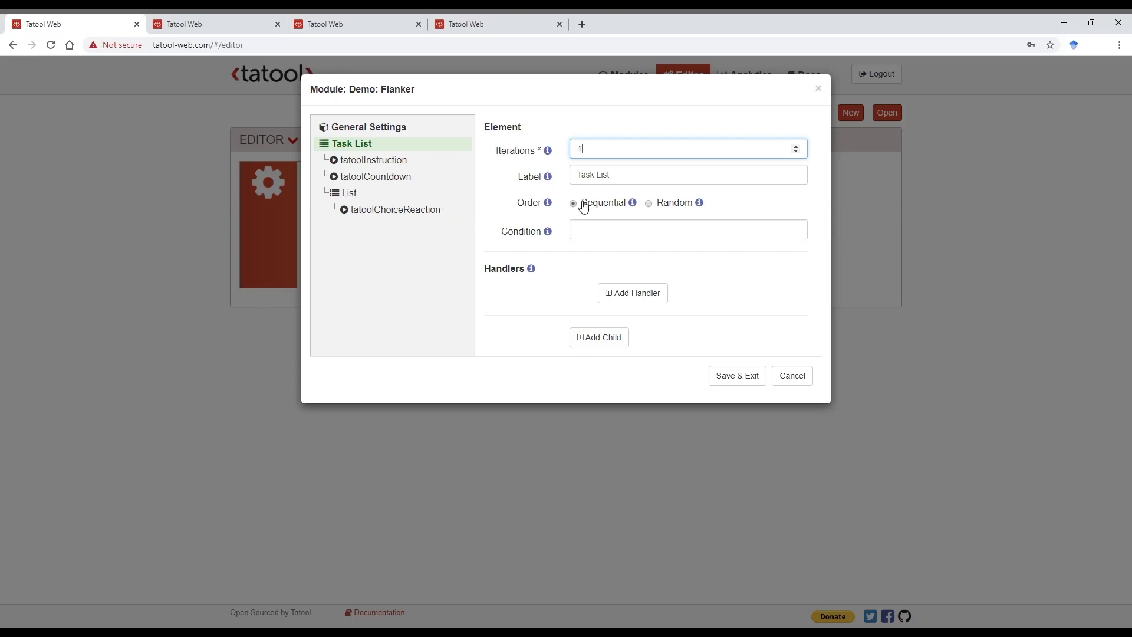
Inspect tatoolInstruction, then tatoolCountdown's settings: countdown 3, interval 1000, 'Go!' text
left_click(399, 169)
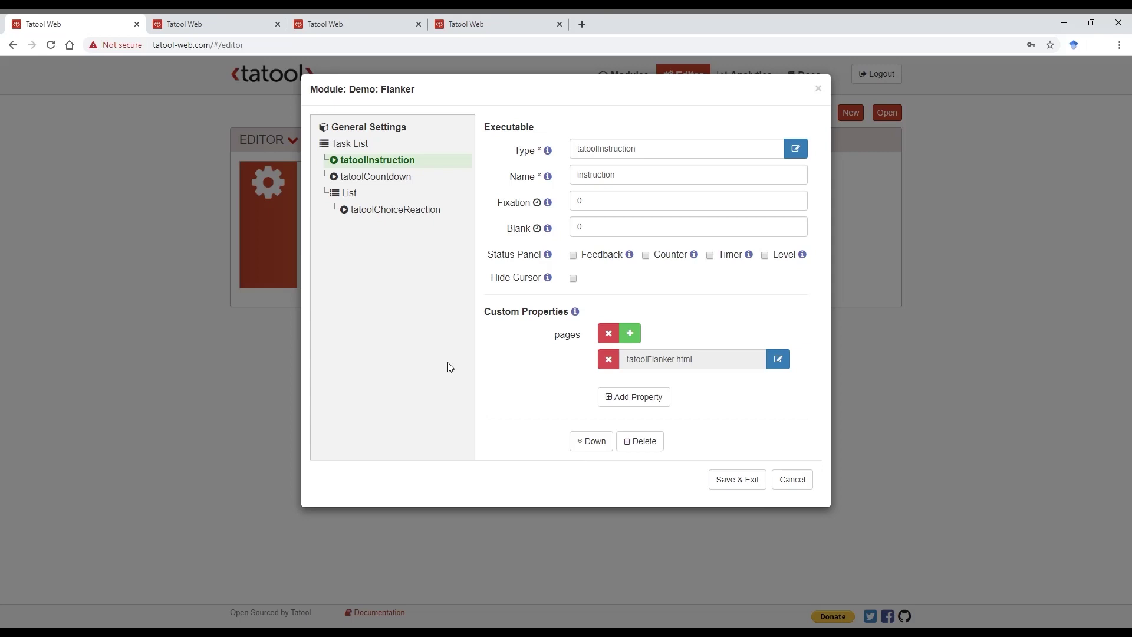
left_click(401, 183)
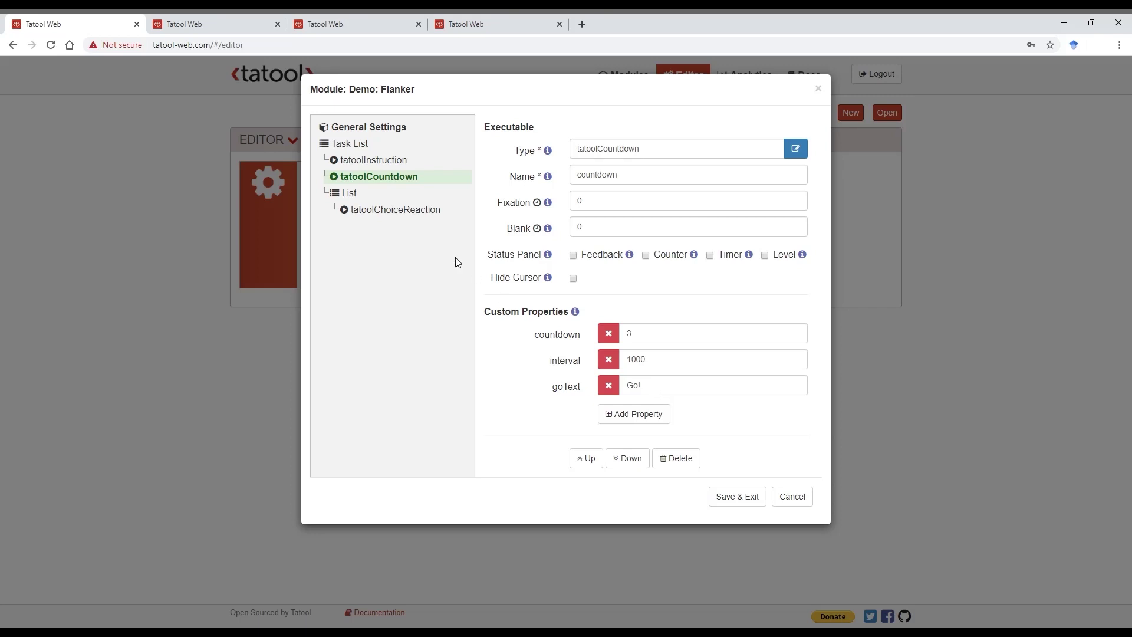
Select the List element: 20 iterations, Sequential order, trialCountHandler counter
left_click(363, 198)
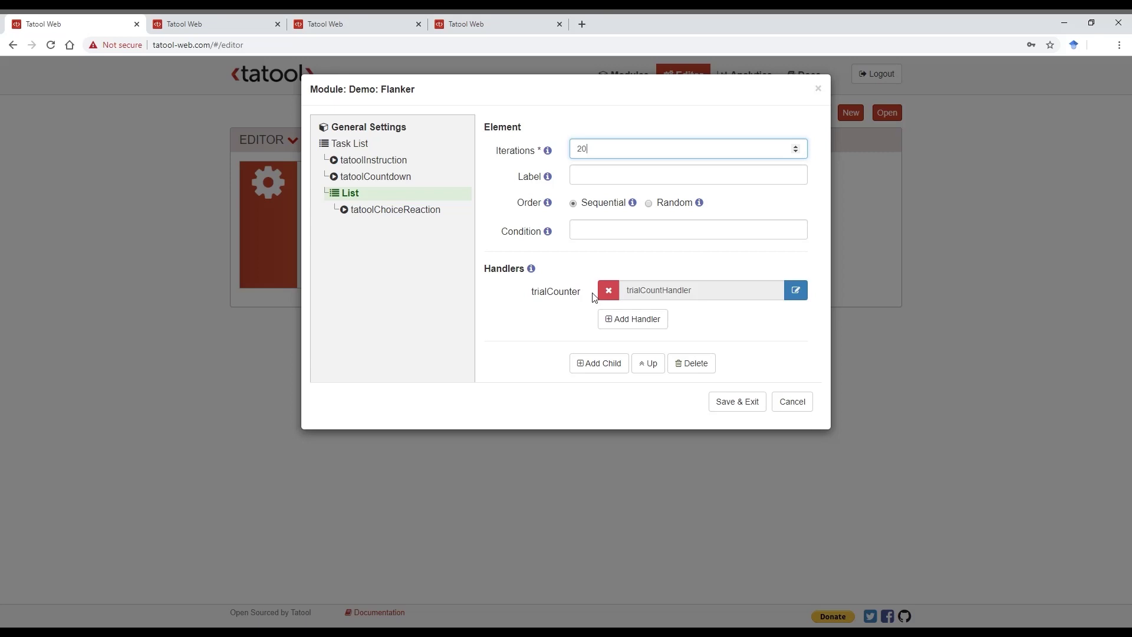
Review tatoolChoiceReaction's Name flanker, Fixation 150 and Blank 350 fields
left_click(433, 214)
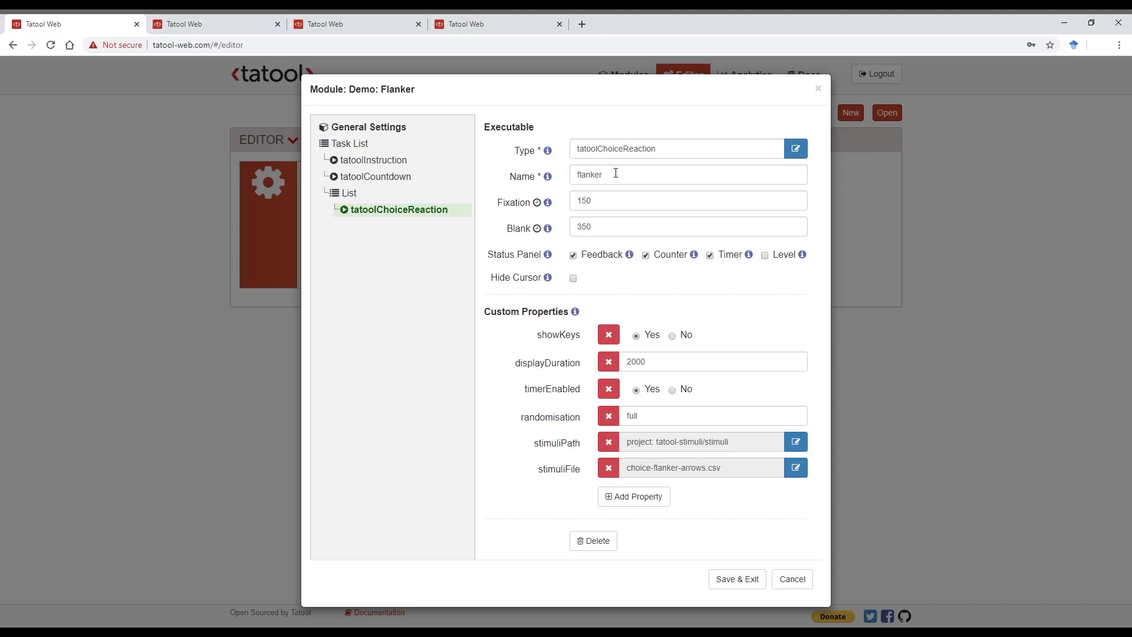
left_click_drag(614, 181, 576, 184)
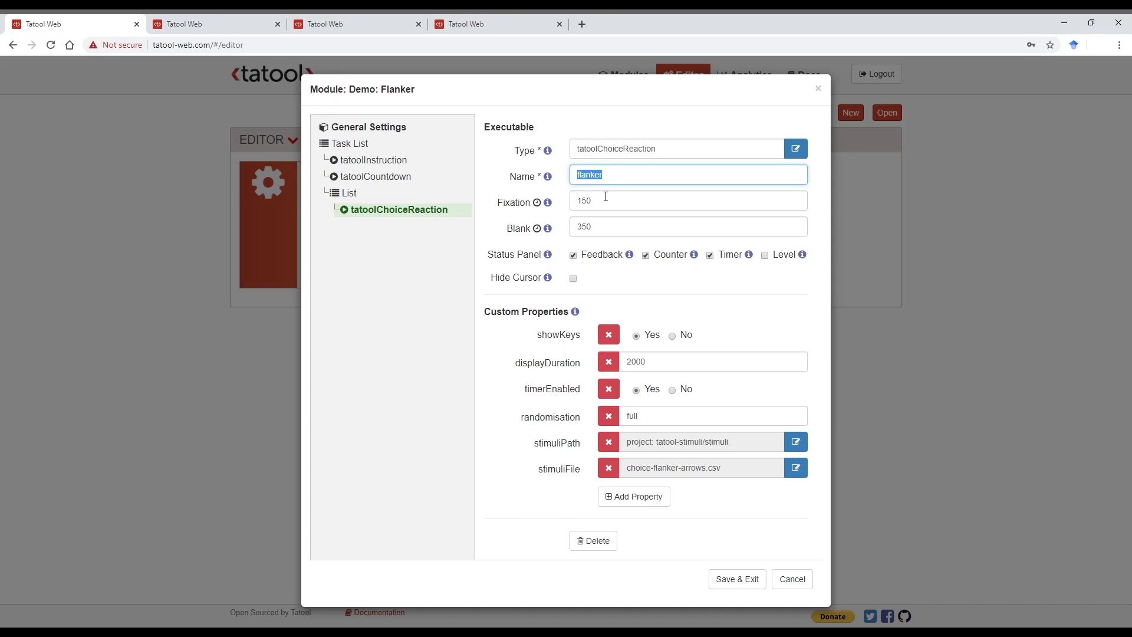
key("Tab")
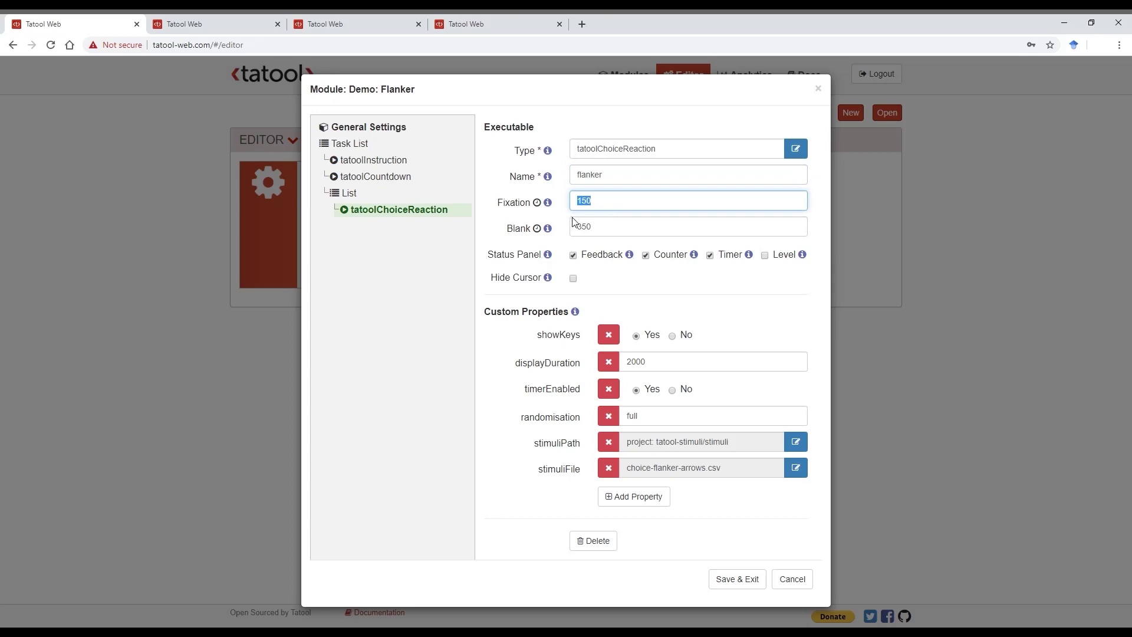
key("Tab")
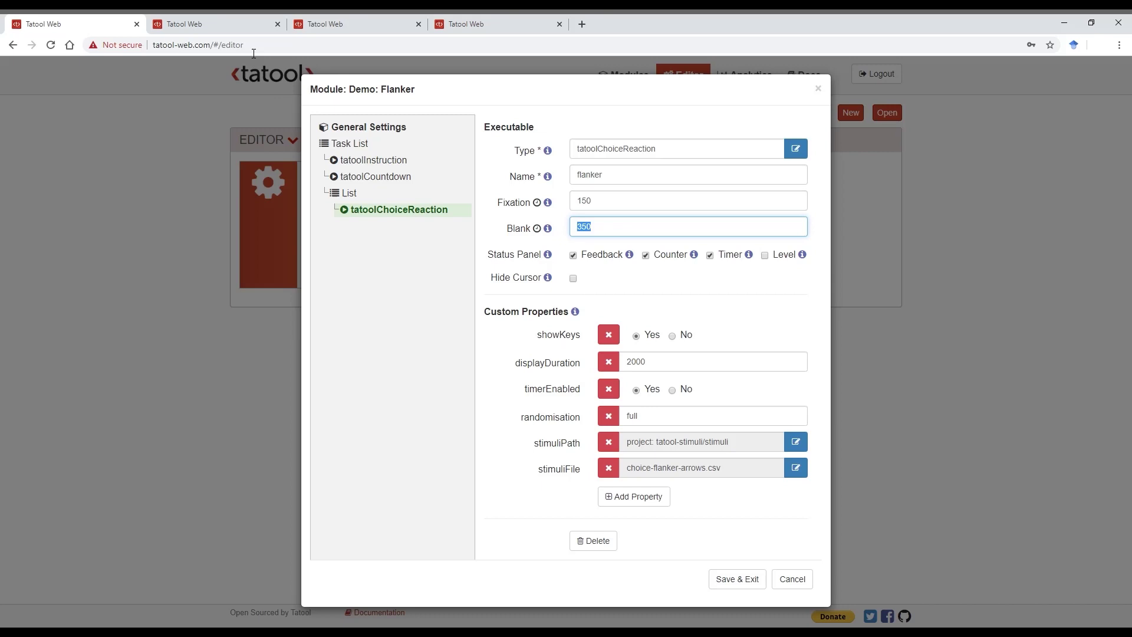
Save the stimuliPath and set stimuliFile to choice-flanker-arrows.csv, checking the Flanker docs
left_click(327, 34)
scroll(516, 342, "down", 5)
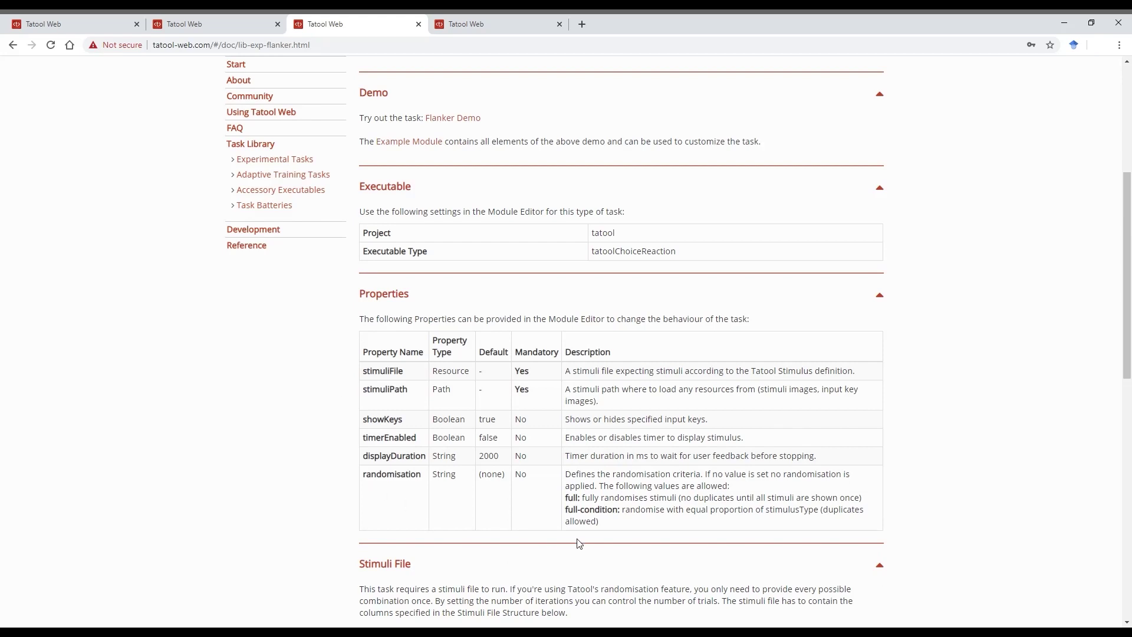
key("ctrl+1")
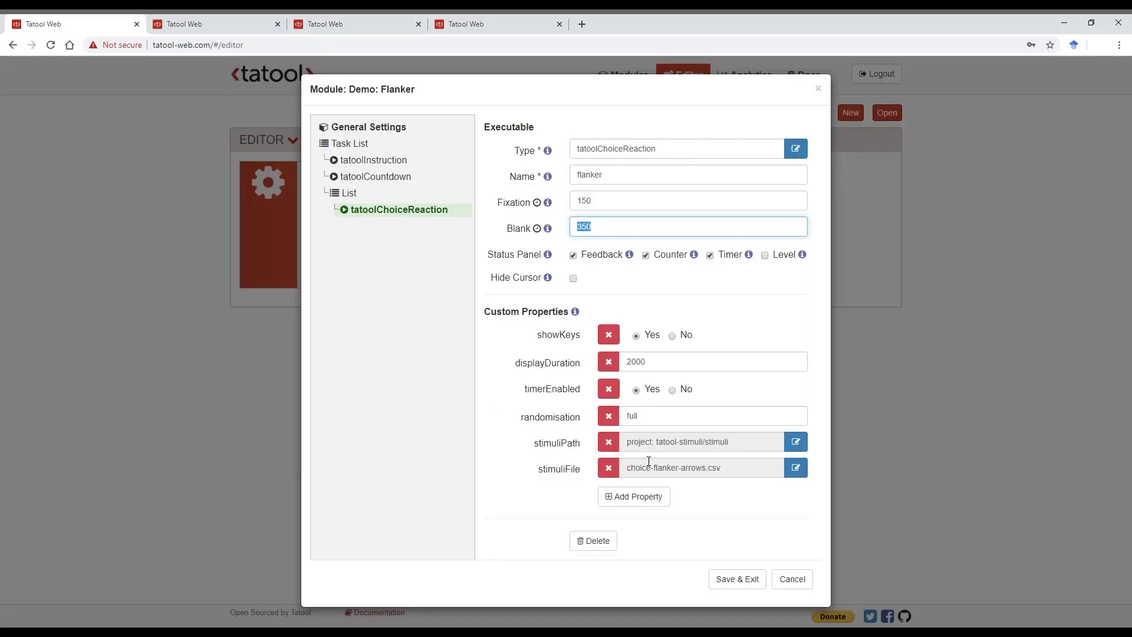
left_click(796, 443)
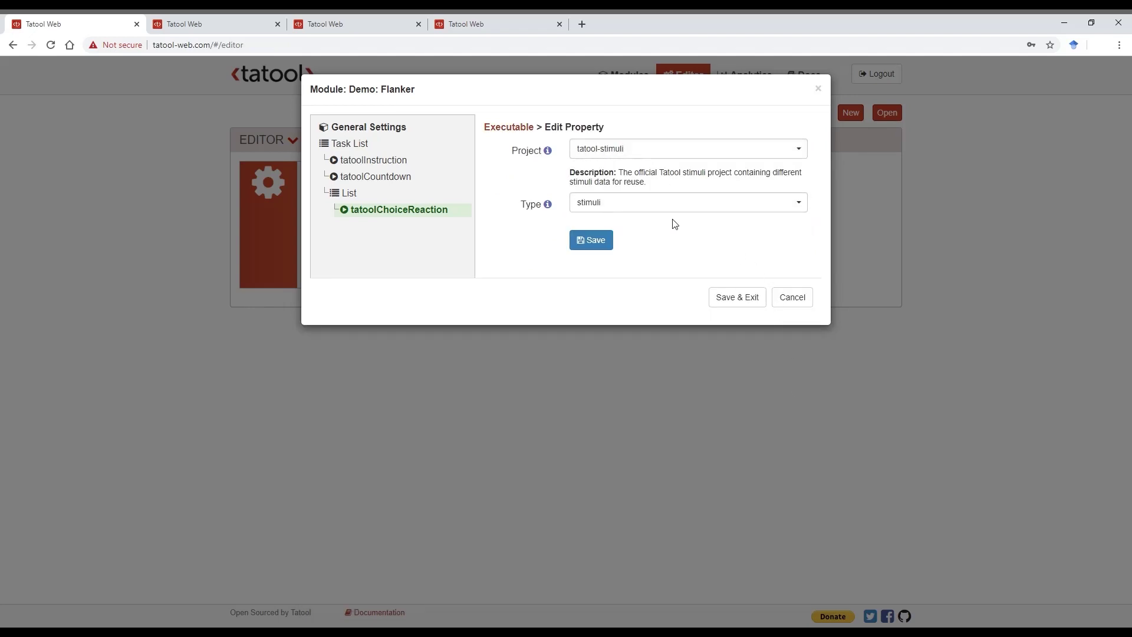
left_click(317, 25)
scroll(643, 416, "down", 5)
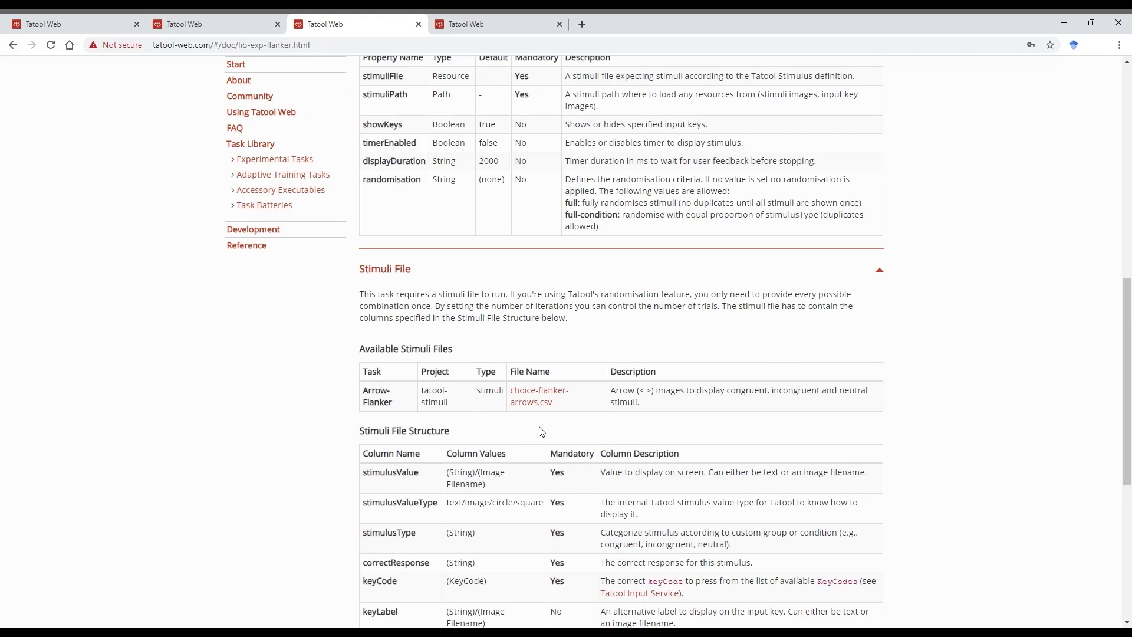
left_click(98, 23)
left_click(592, 244)
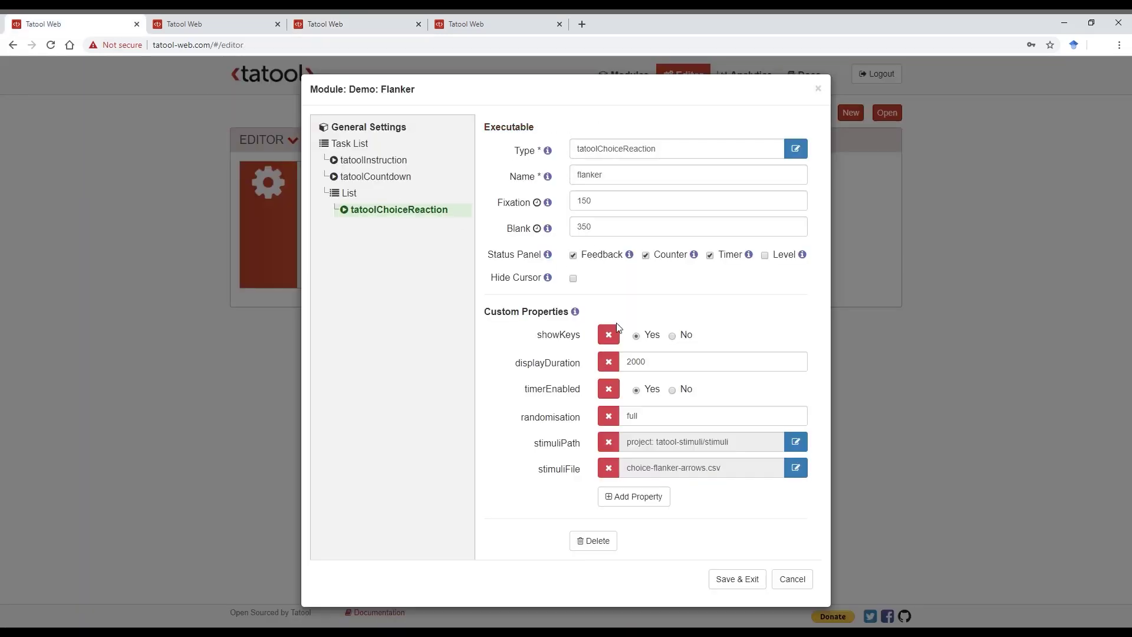
left_click(798, 469)
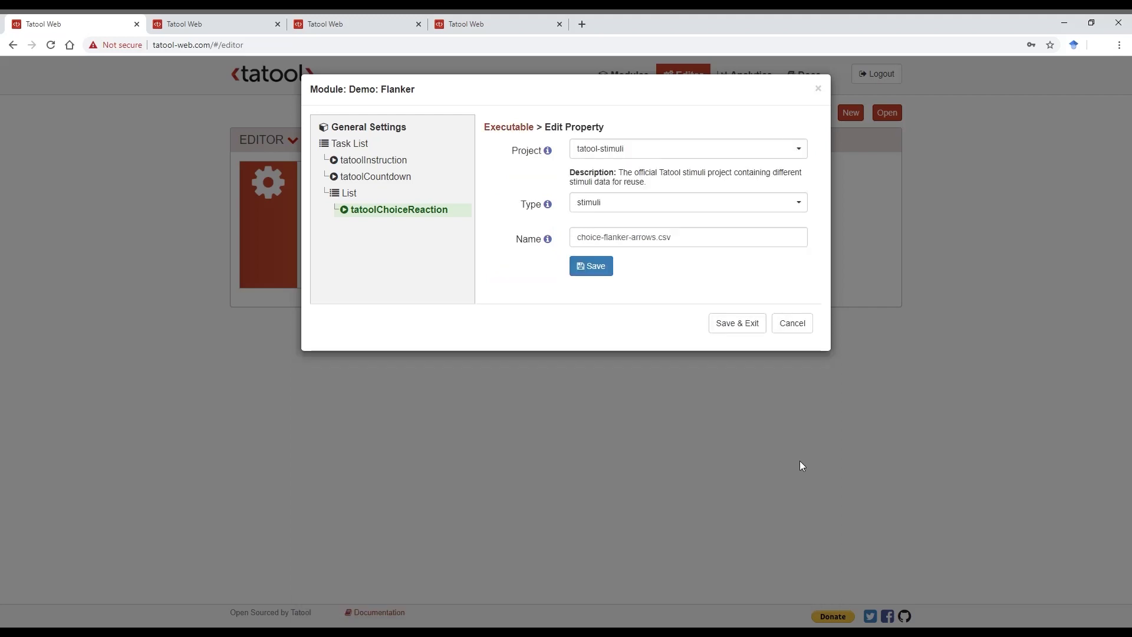
left_click(596, 268)
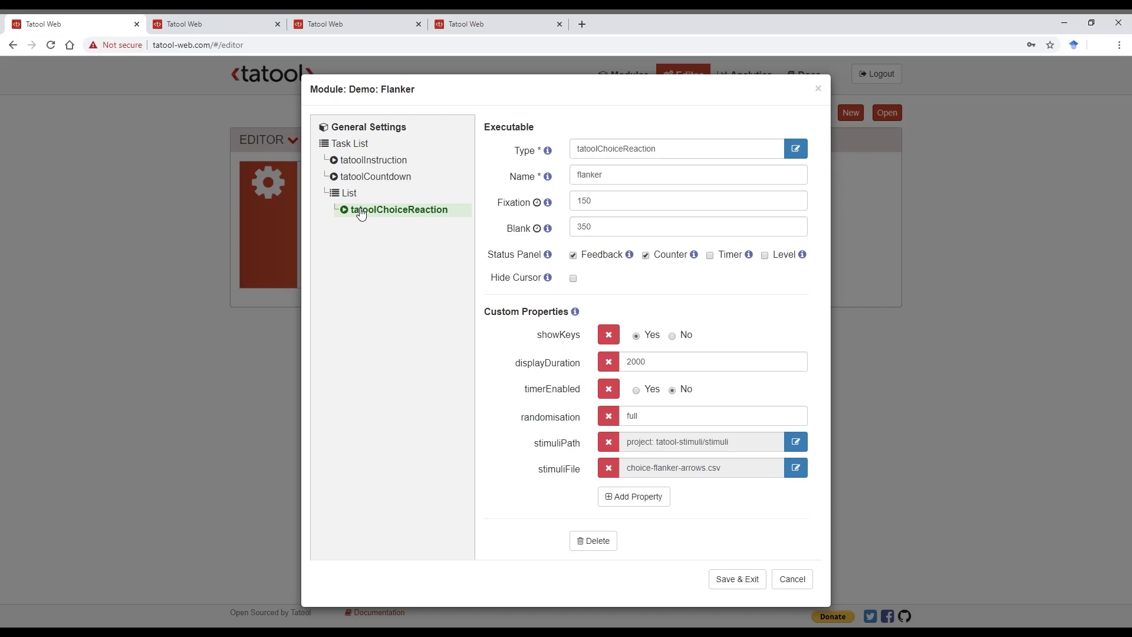
Append a new Executable child to the Task List and bring up its Type selection
left_click(351, 144)
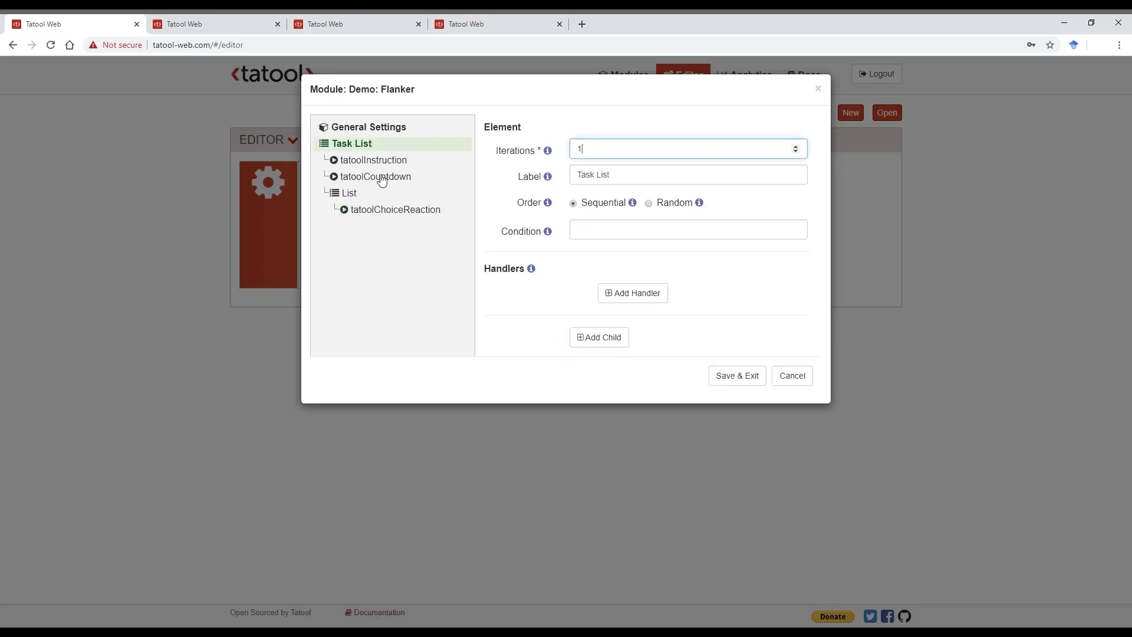
left_click(619, 339)
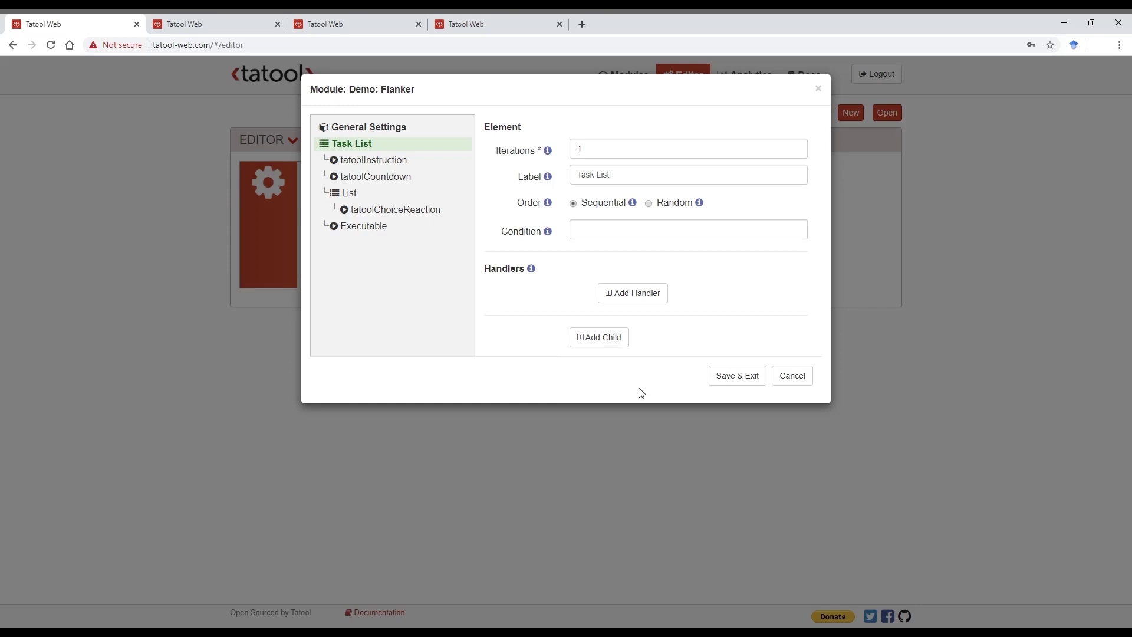
left_click(374, 228)
left_click(585, 383)
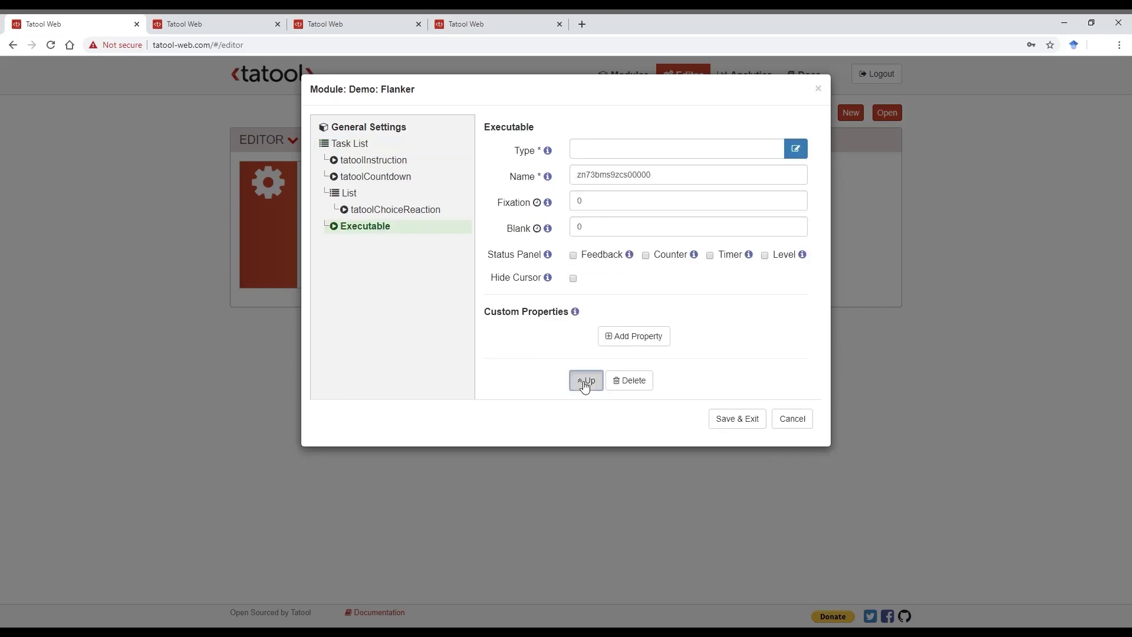
left_click(635, 390)
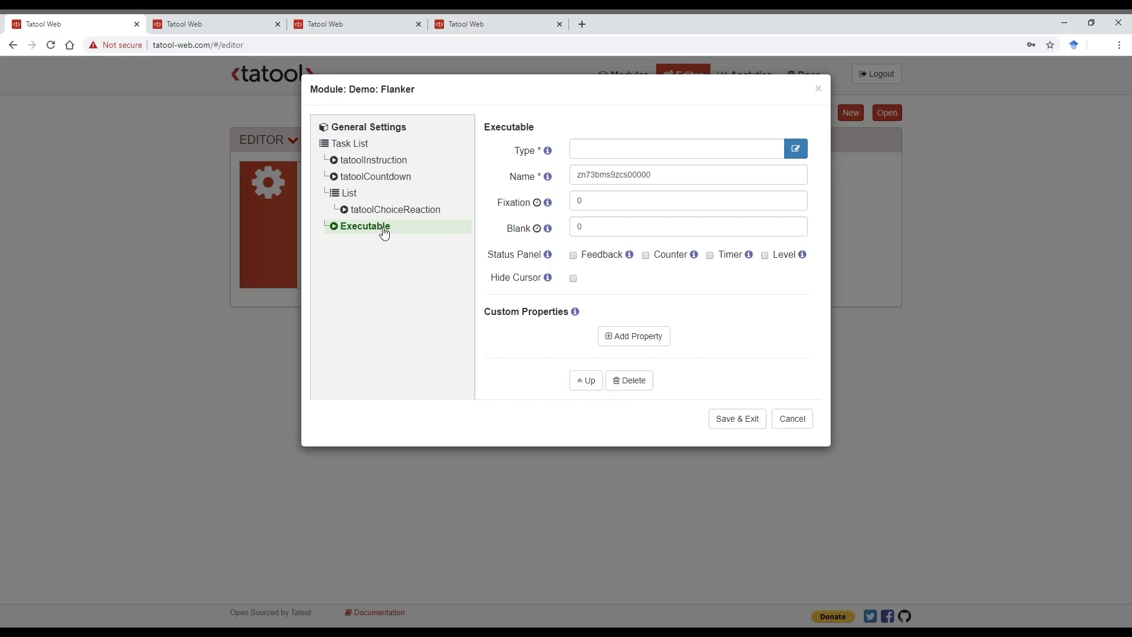
left_click(795, 150)
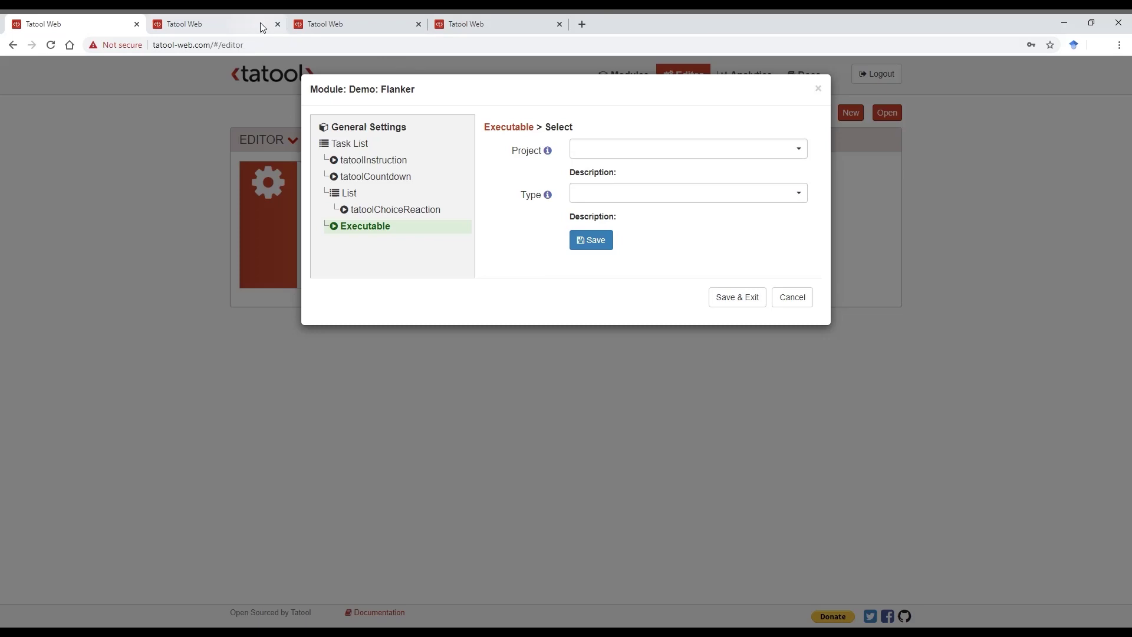
In the docs, go to Task Library > Accessory Executables > Instruction and scroll its page
left_click(328, 24)
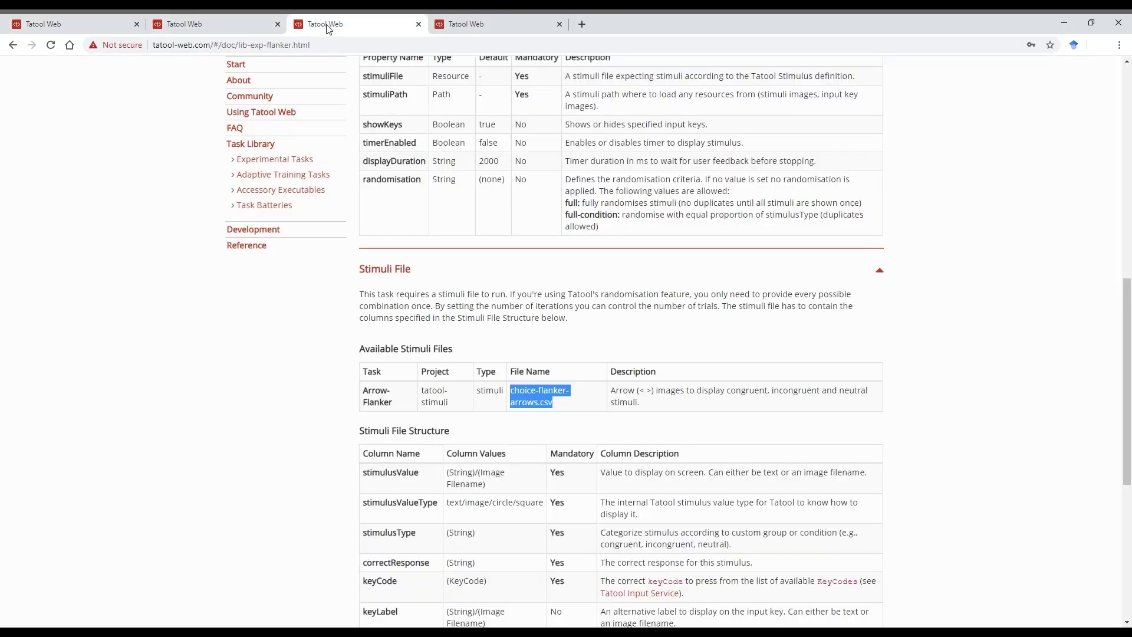
left_click(275, 190)
left_click(403, 238)
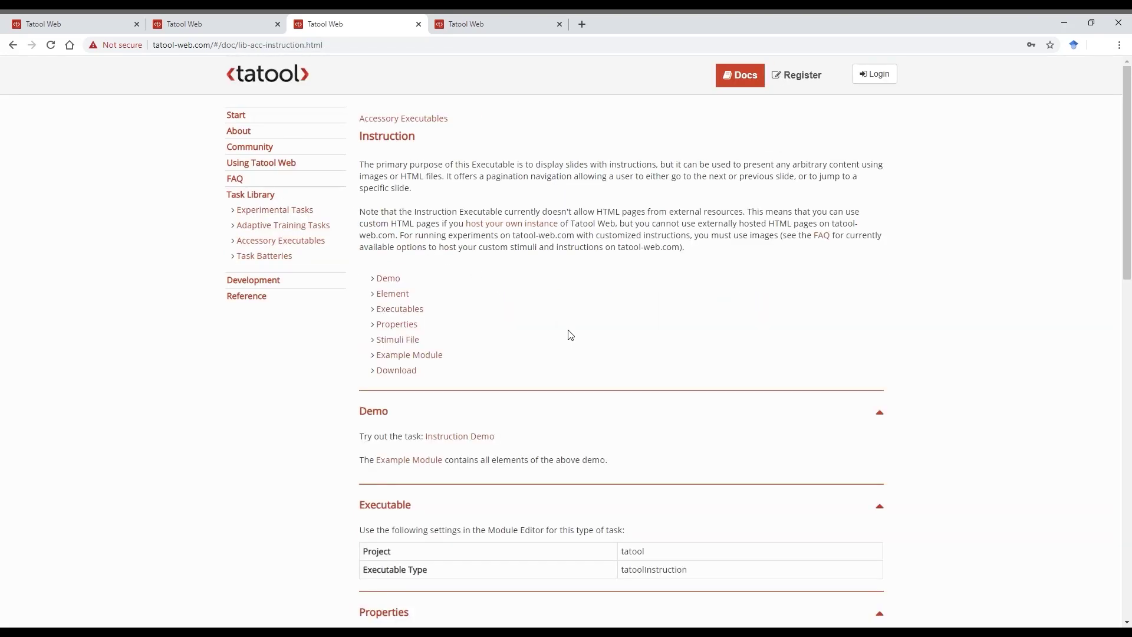
scroll(570, 335, "down", 1)
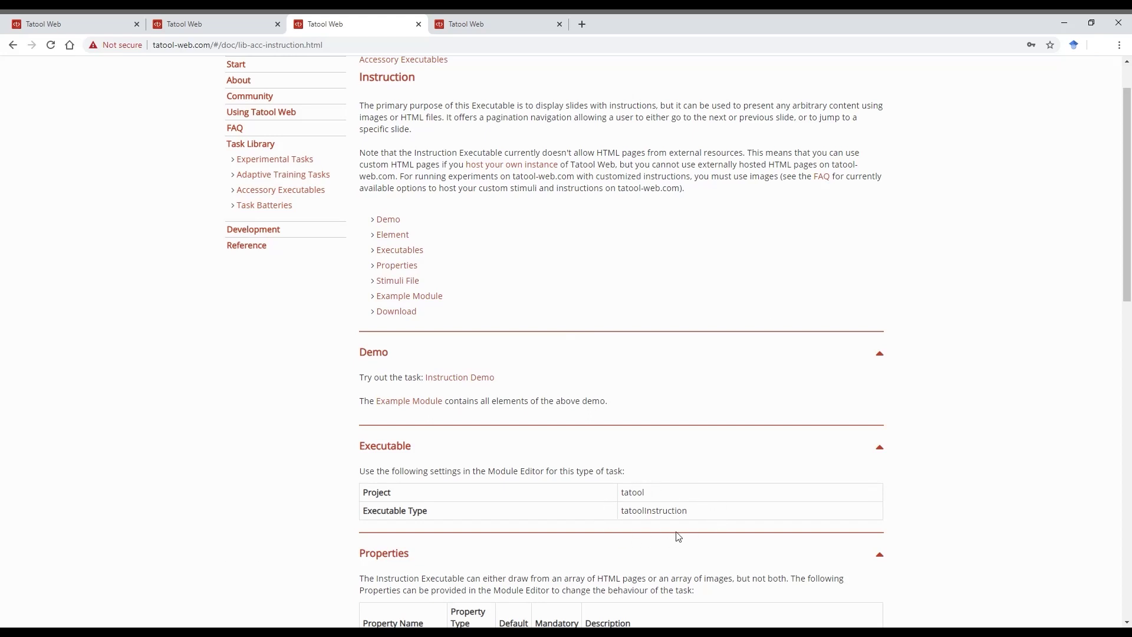
Back in the editor, set the executable's project to tatool and type to tatoolInstruction
left_click(90, 23)
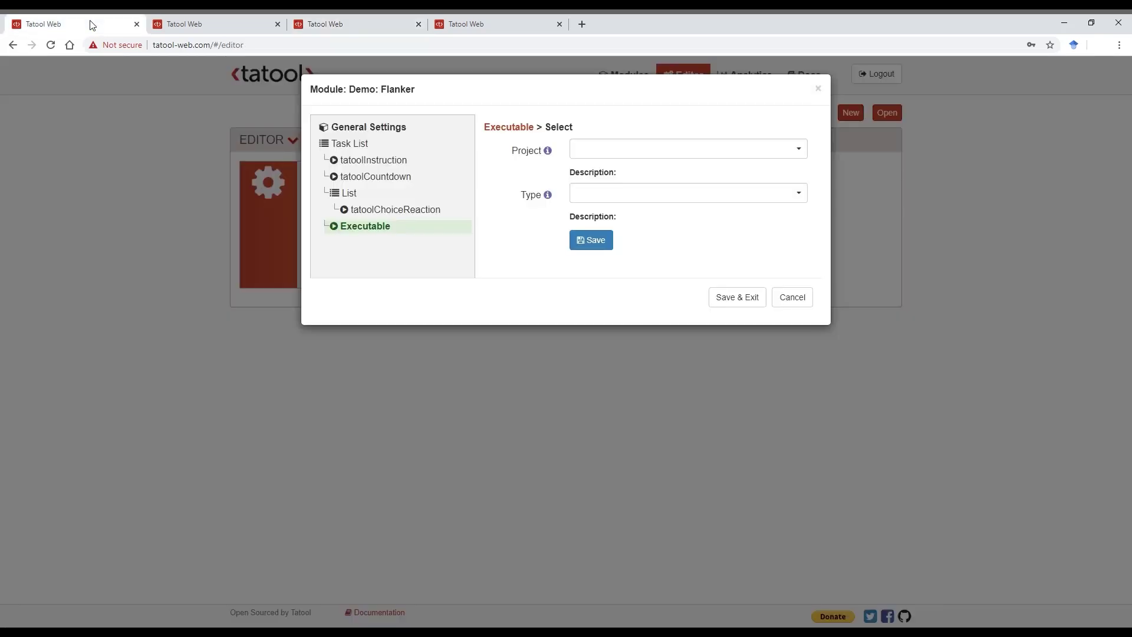
left_click(619, 148)
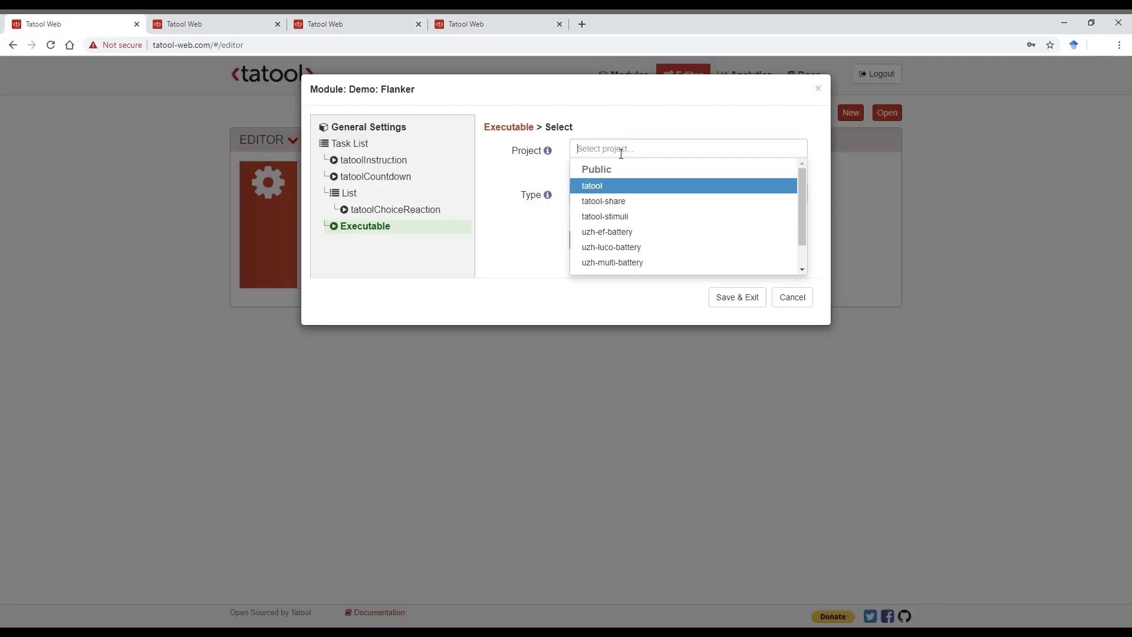
left_click(624, 187)
left_click(631, 196)
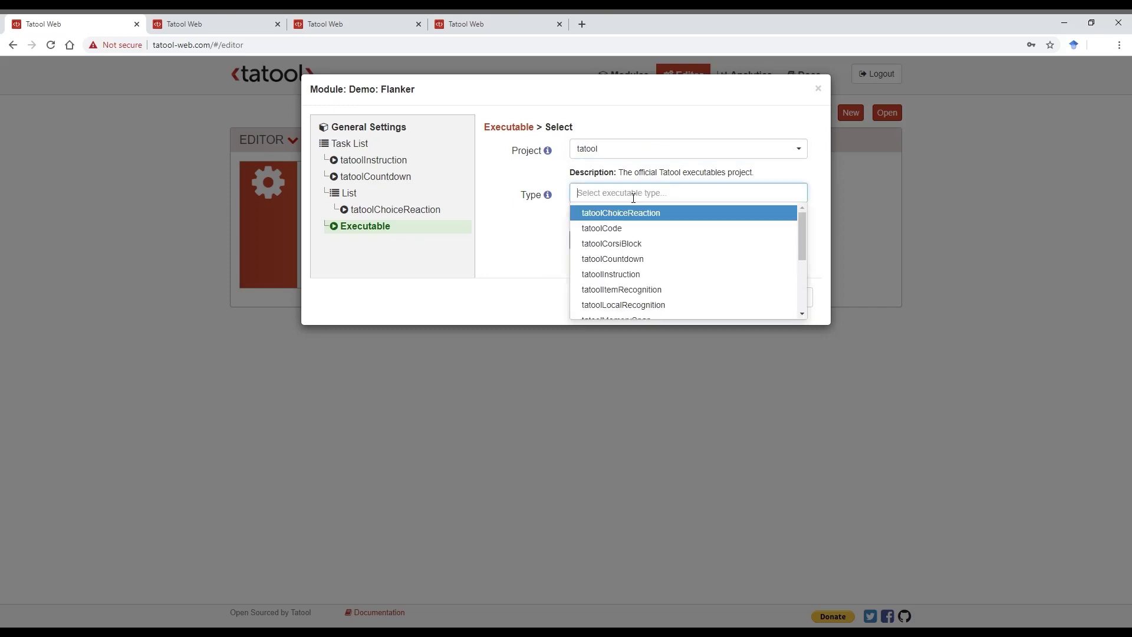
left_click(639, 276)
left_click(596, 242)
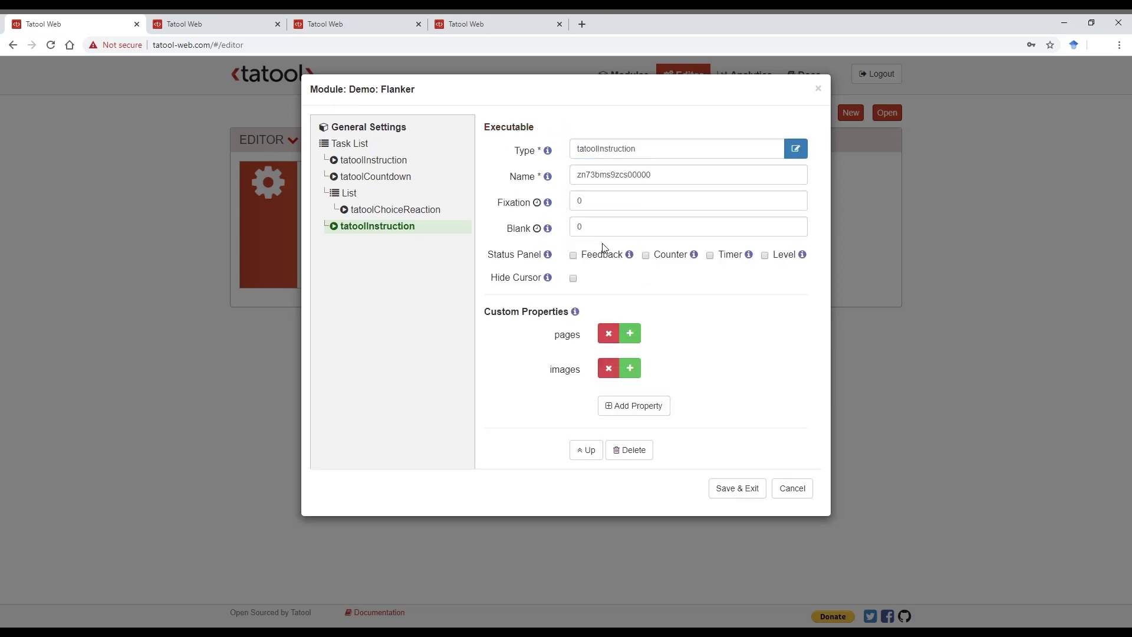
Replace the generated executable name with 'endInstruction'
double_click(672, 175)
key("BackSpace")
type("e")
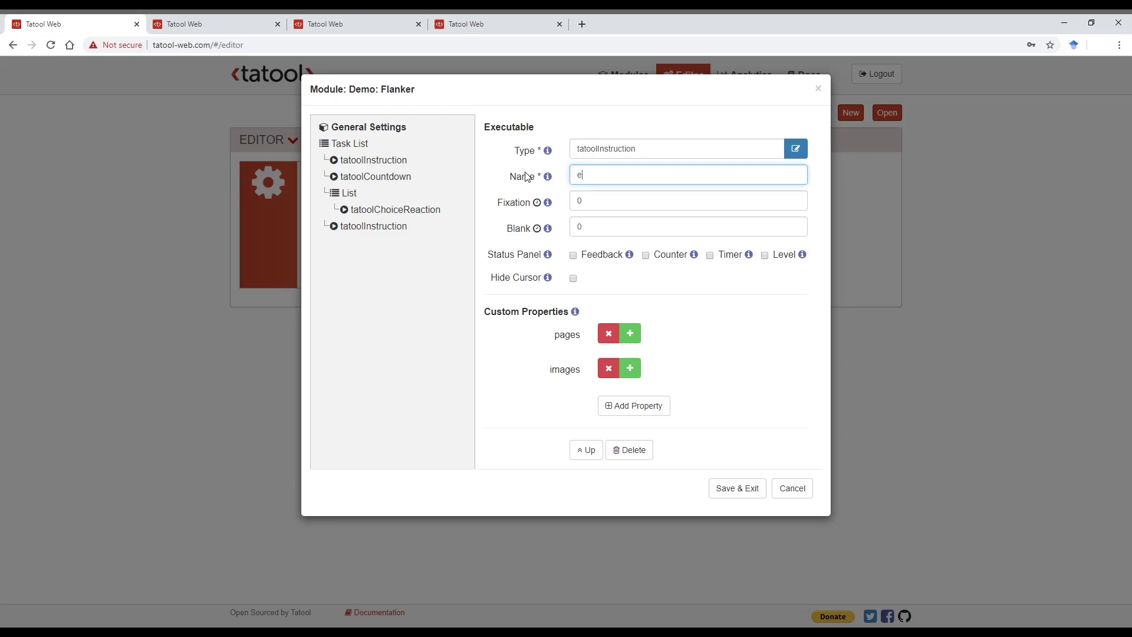
type("ndlnstruction")
left_click(574, 386)
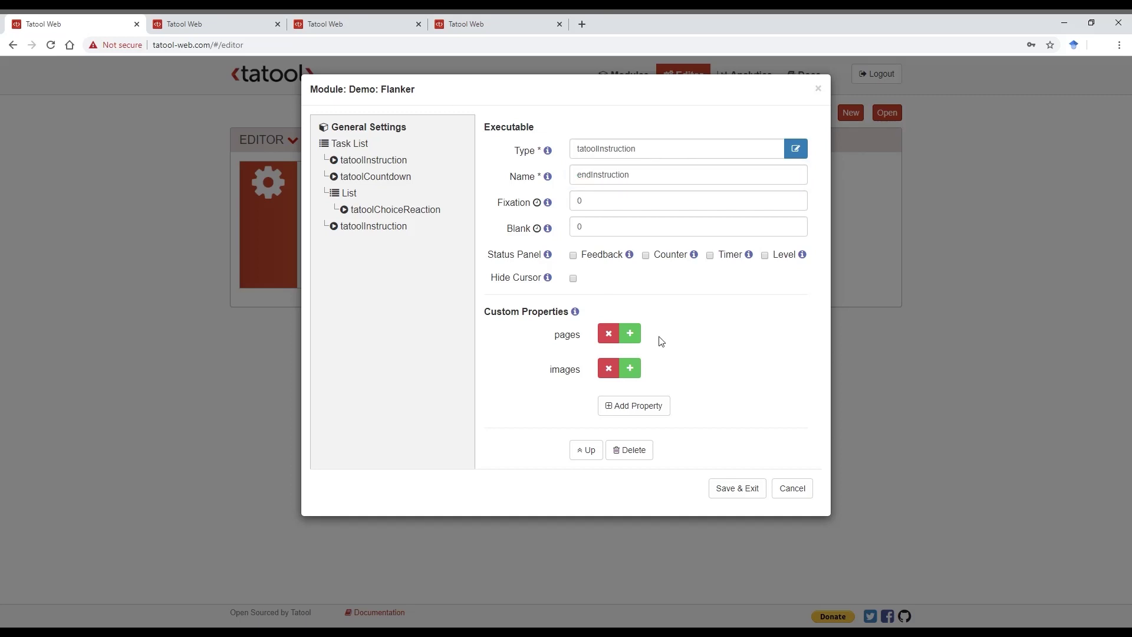
Add an External Resource image entry using the pasted tatool-video.png URL
left_click(639, 371)
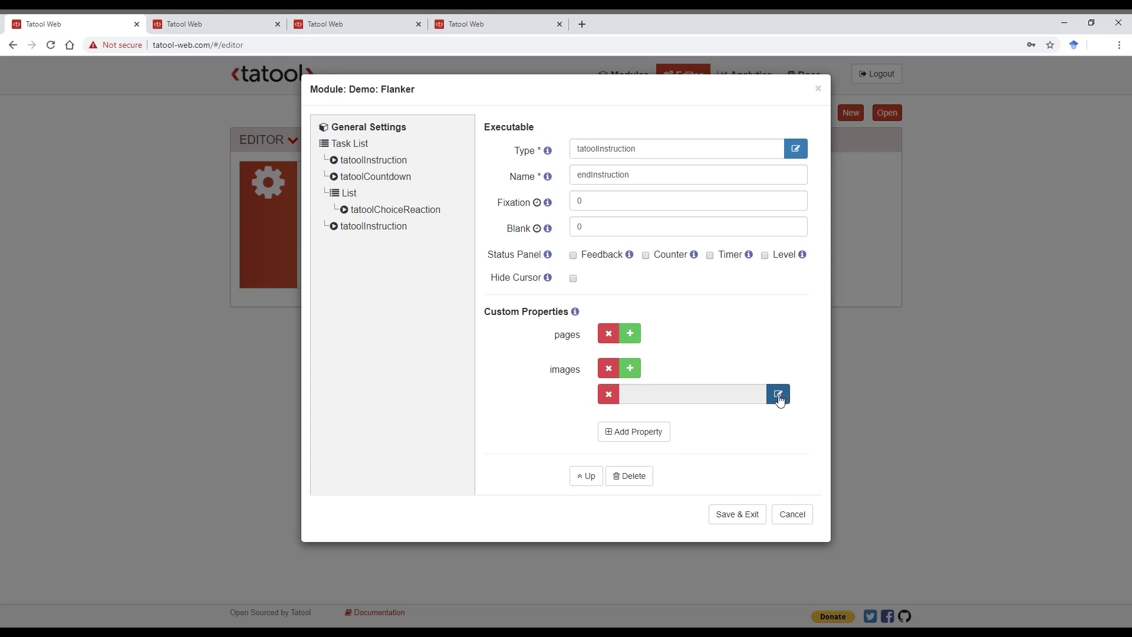
left_click(777, 395)
left_click(696, 150)
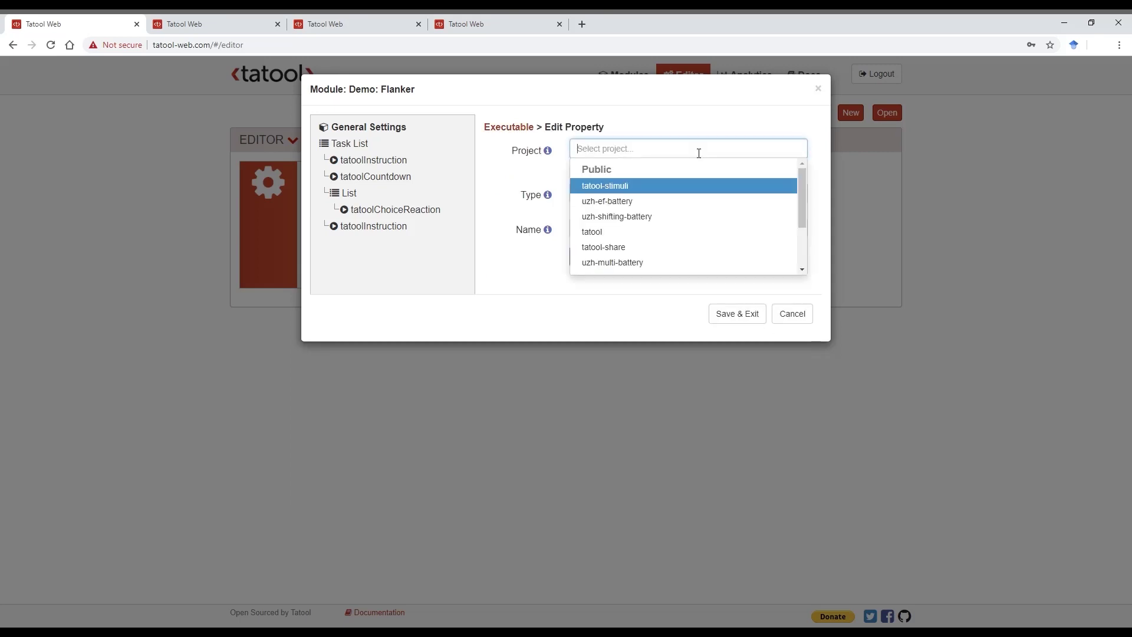
scroll(684, 203, "down", 2)
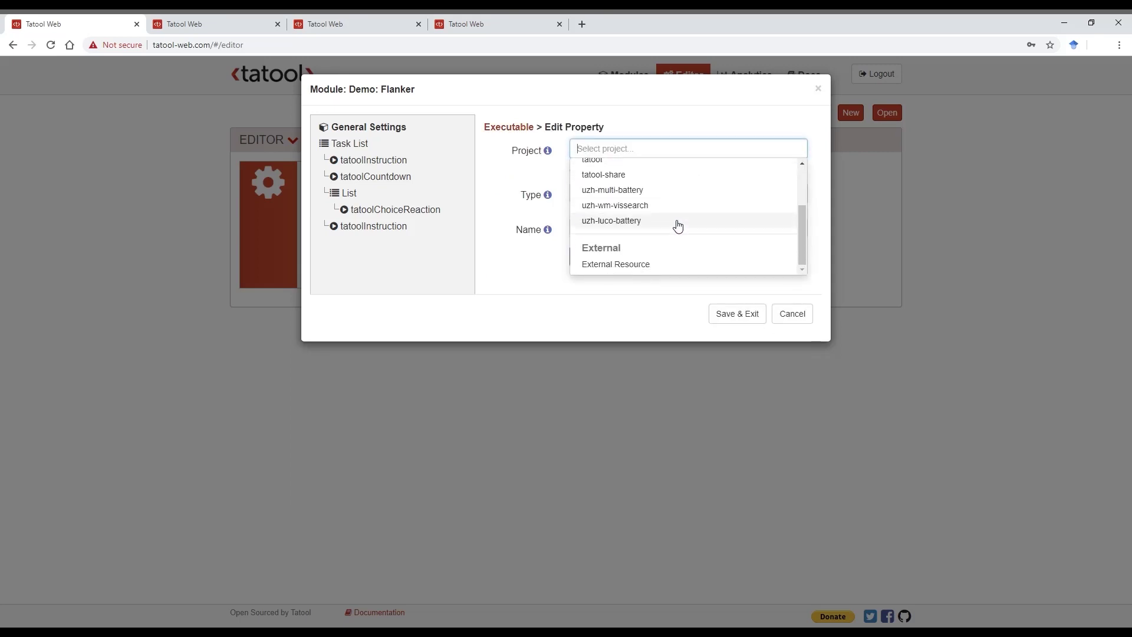
left_click(633, 266)
left_click(630, 195)
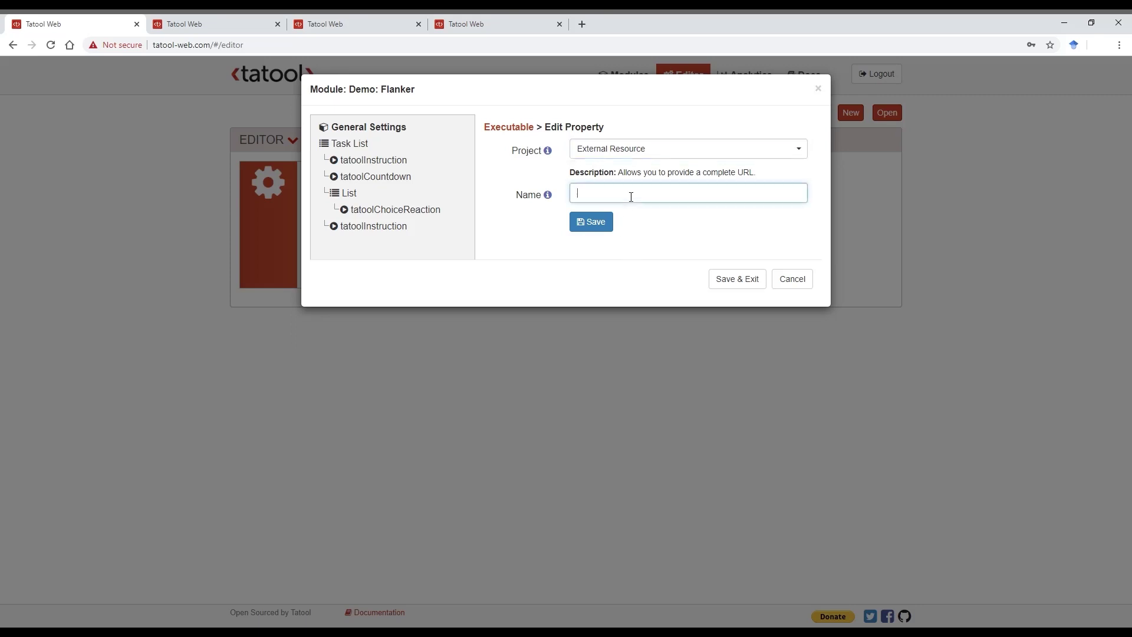
left_click(631, 197)
type("http://www.outerlimits.ch/tatool-video.png")
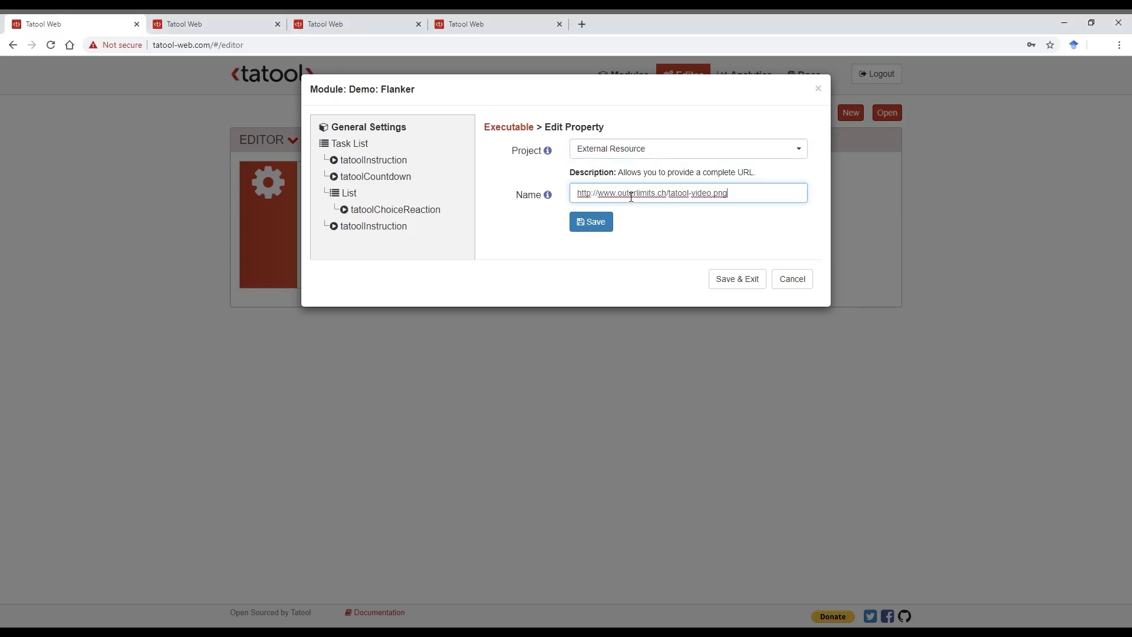
left_click(604, 233)
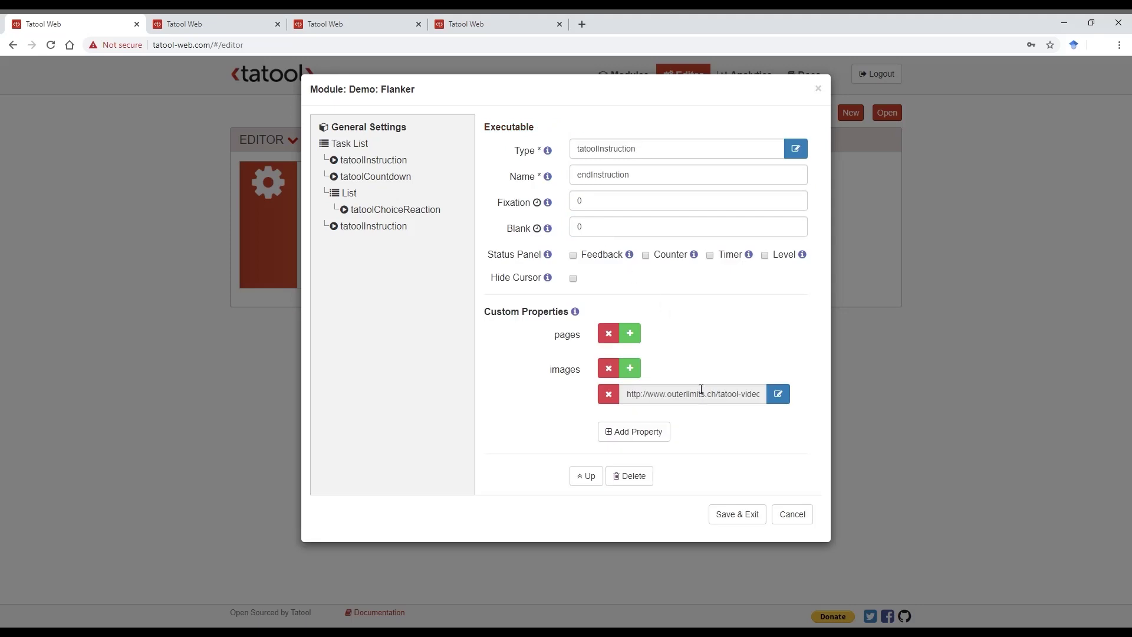
Set the trial List to 5 iterations and Save & Exit the module
left_click(339, 195)
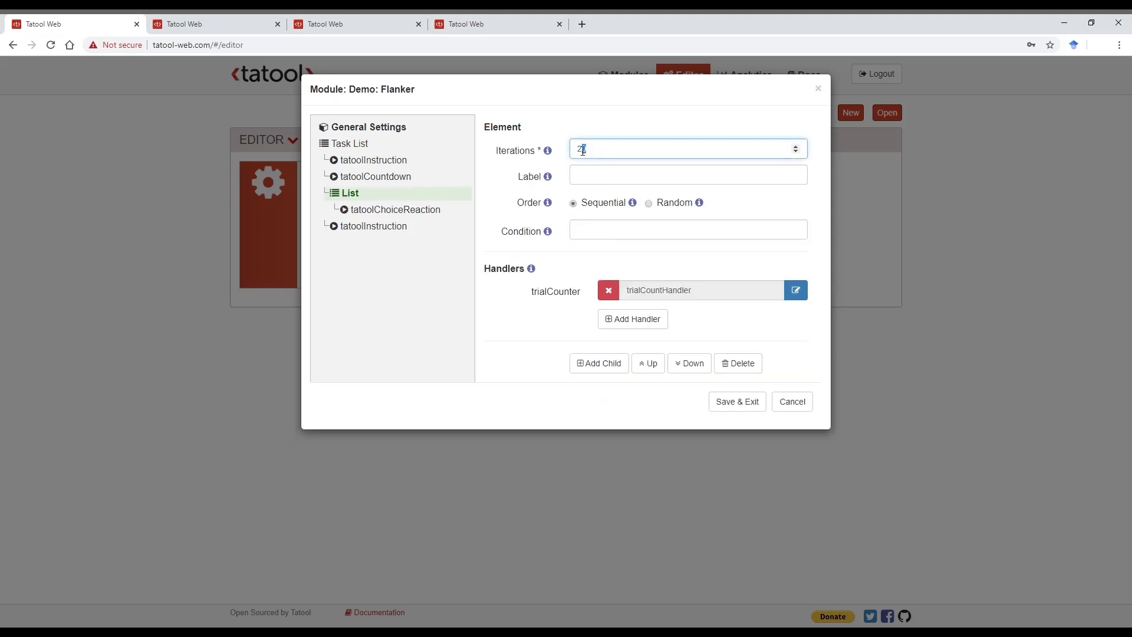
type("5")
left_click(510, 321)
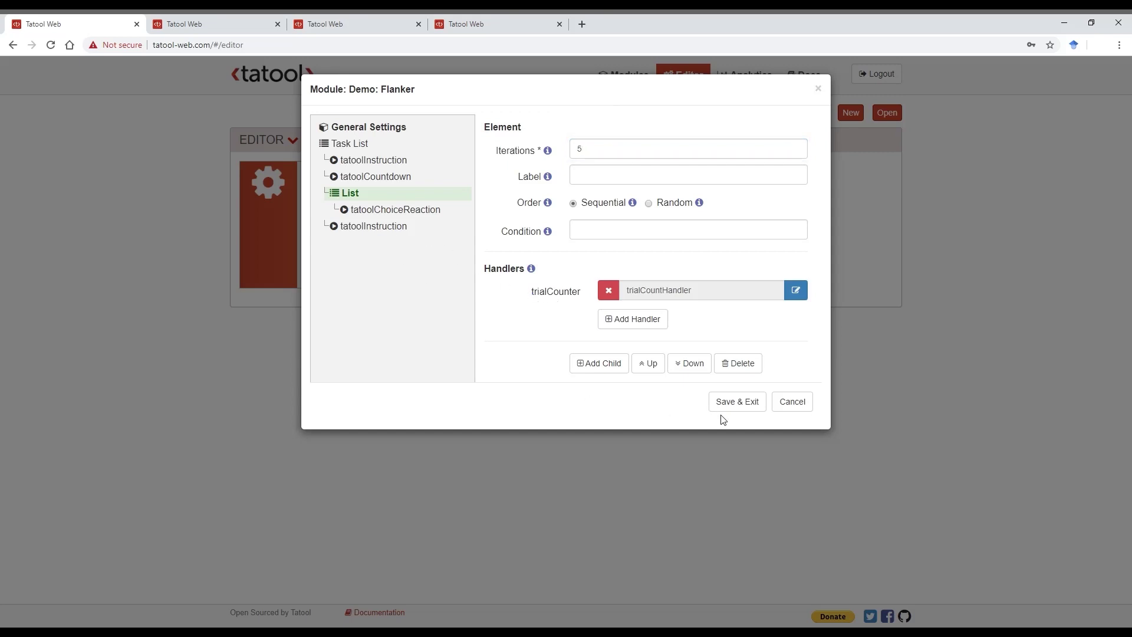
left_click(739, 408)
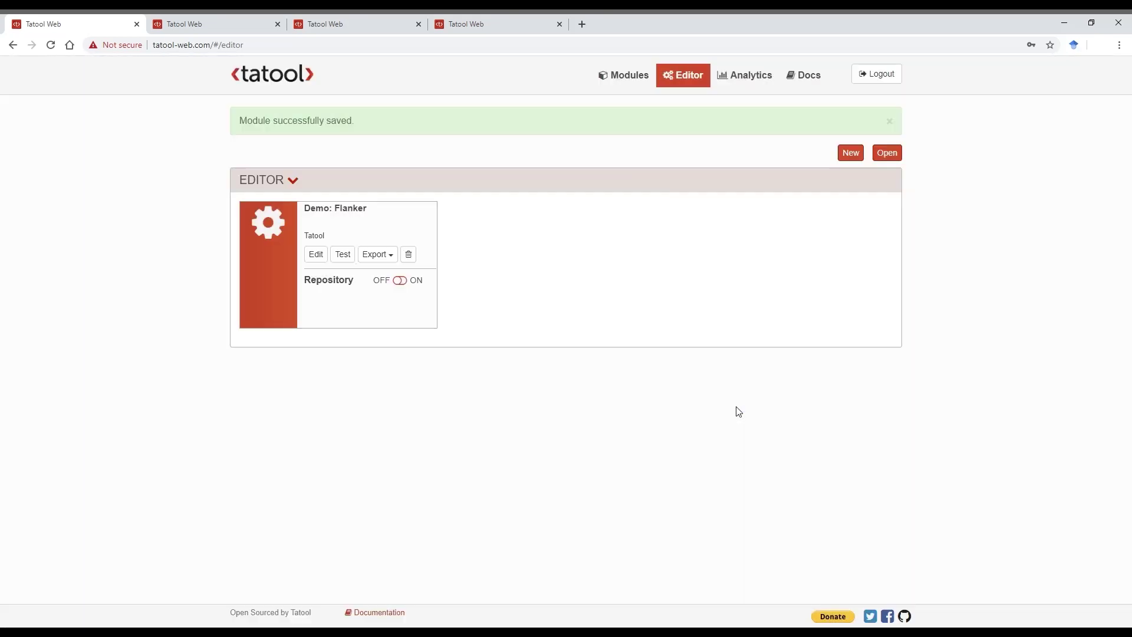
Launch a test run of Demo: Flanker from its module card
left_click(342, 259)
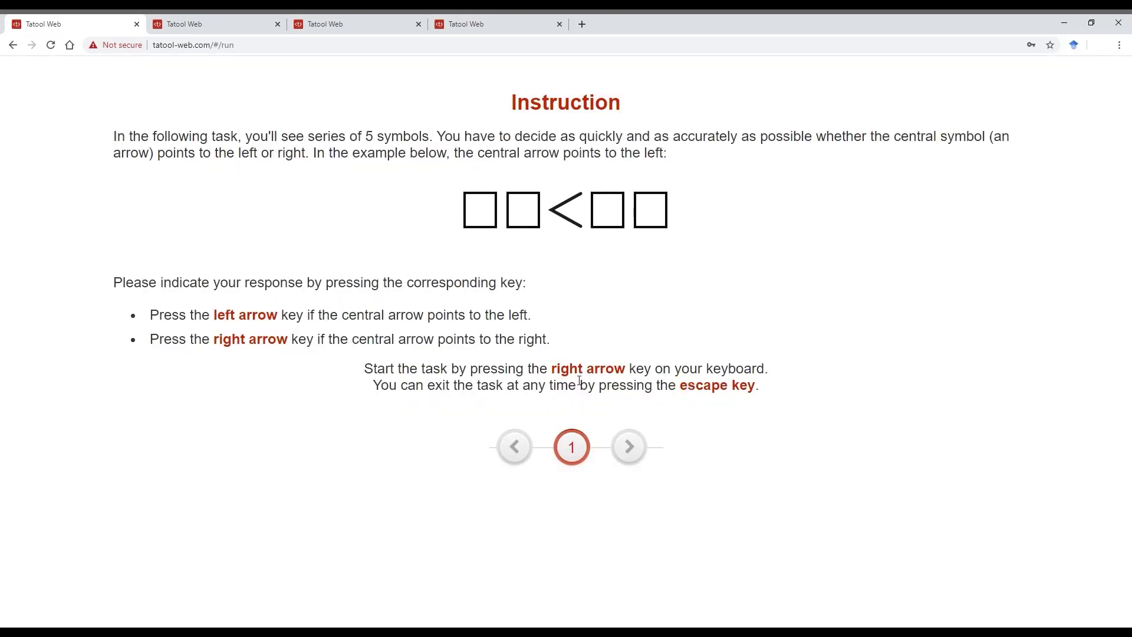
Start the task and answer the trials with Right, Left, Right, Right arrows
left_click(634, 458)
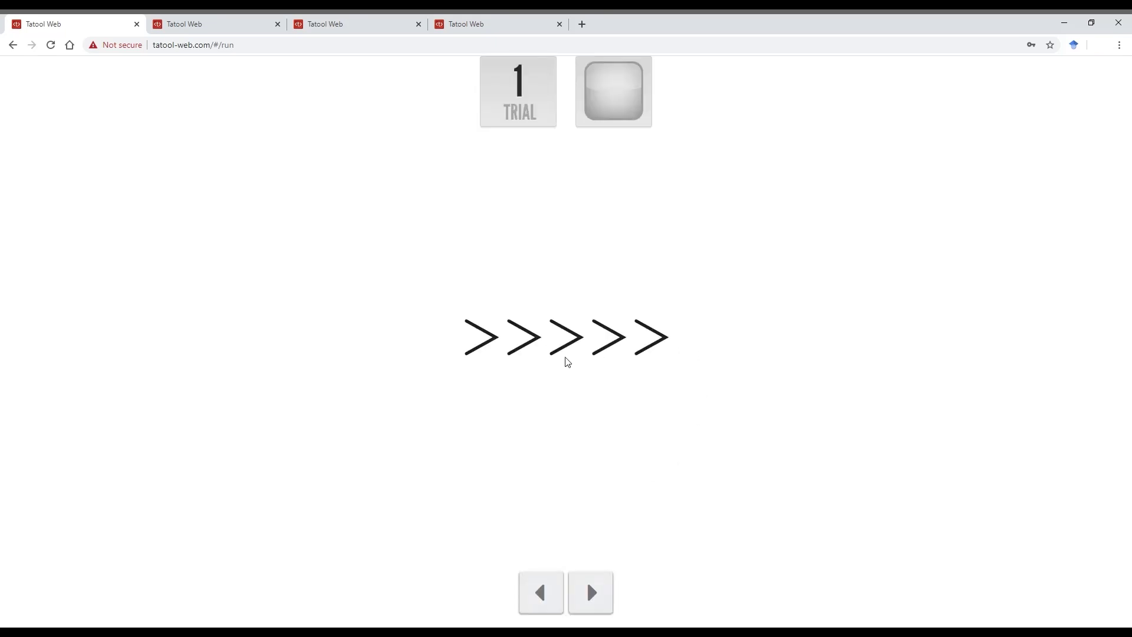
key("Right")
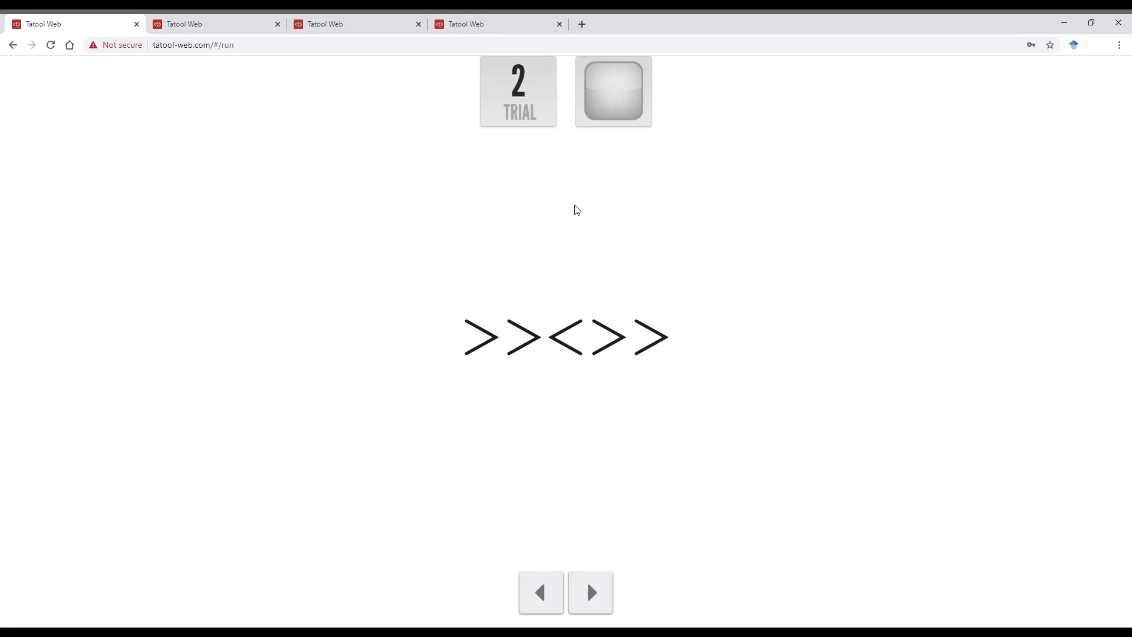
key("Left")
key("Right")
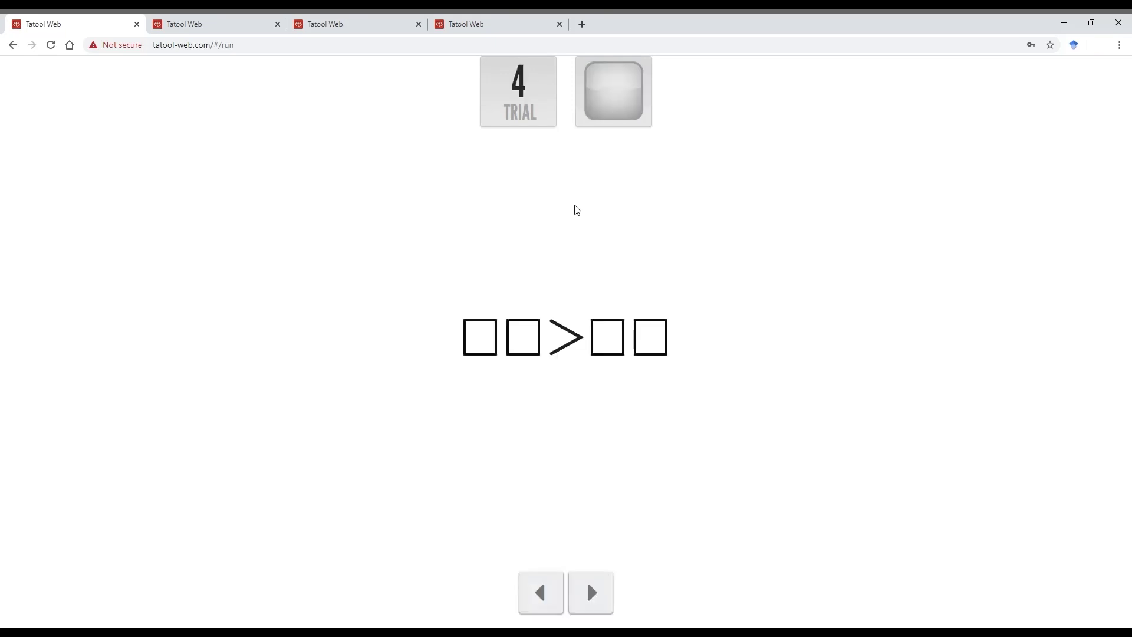
key("Right")
key("Right")
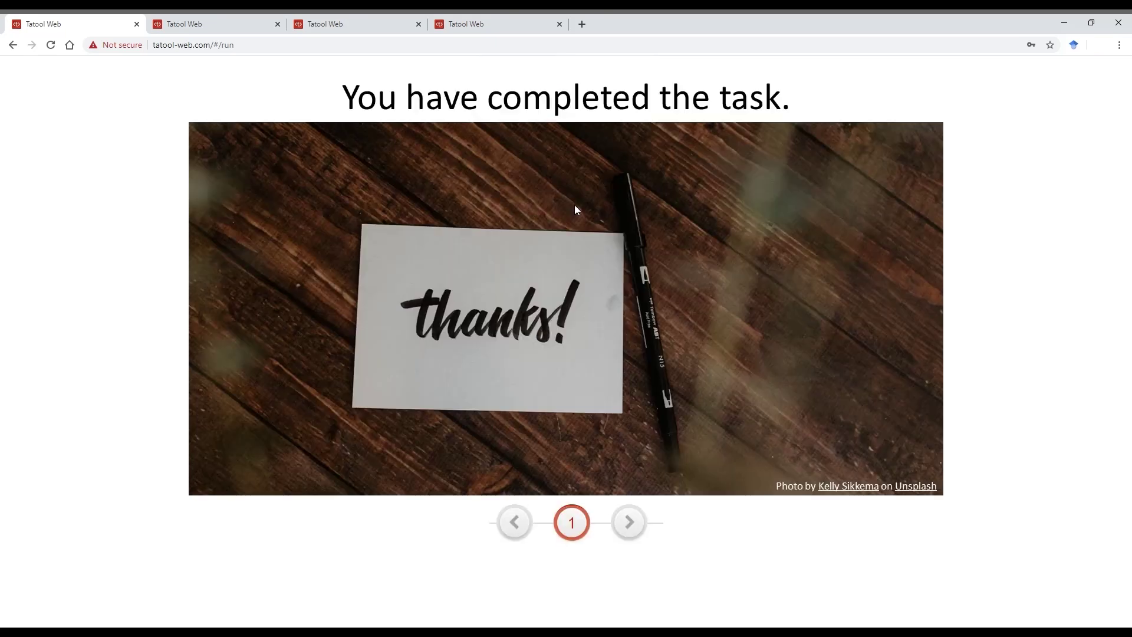
Return to the editor, Export > Download the session data, and open the CSV
left_click(630, 523)
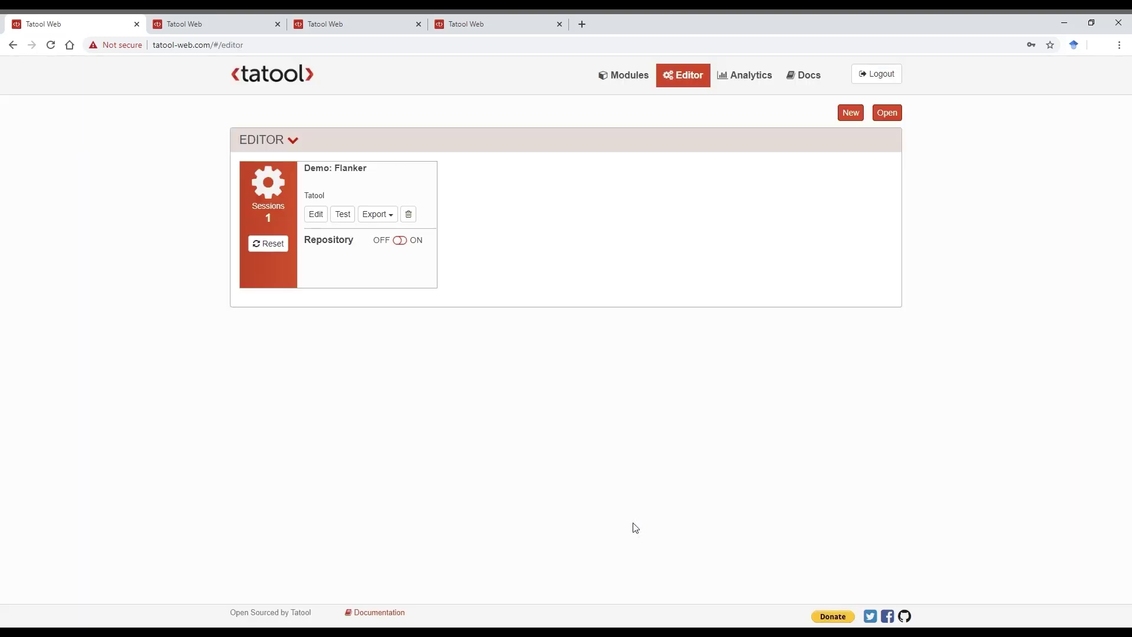
left_click(383, 216)
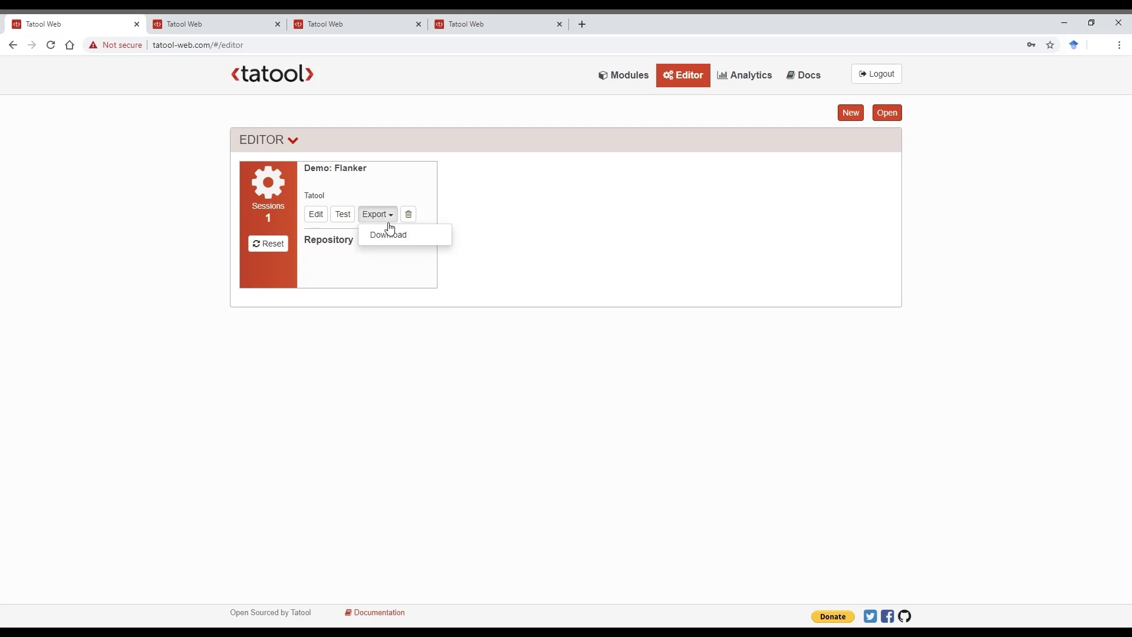
left_click(390, 235)
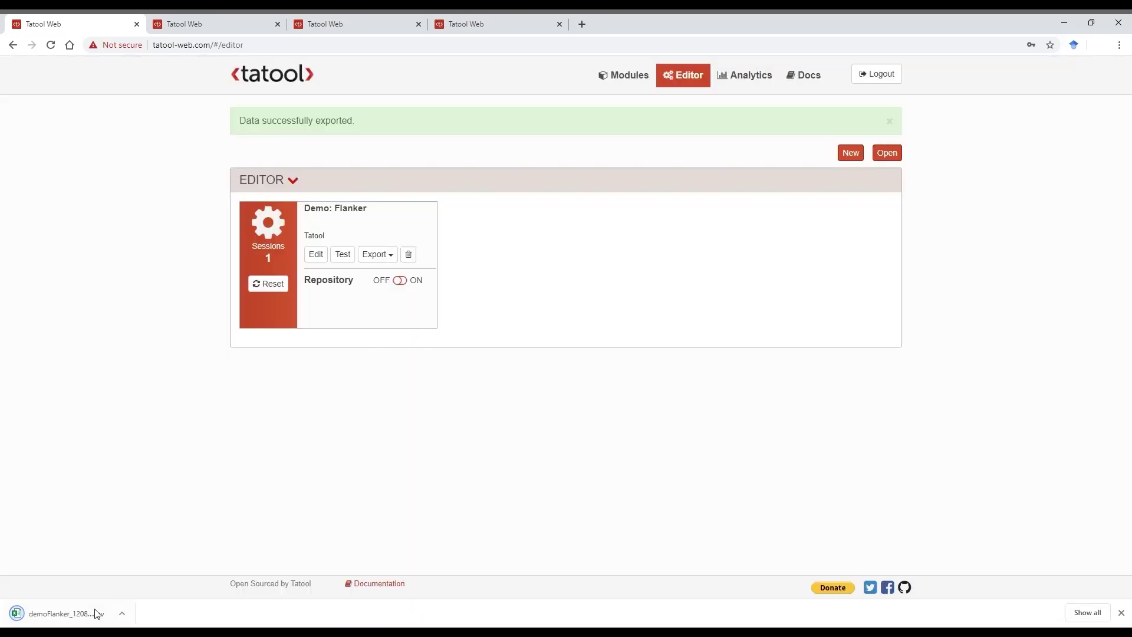
left_click(96, 614)
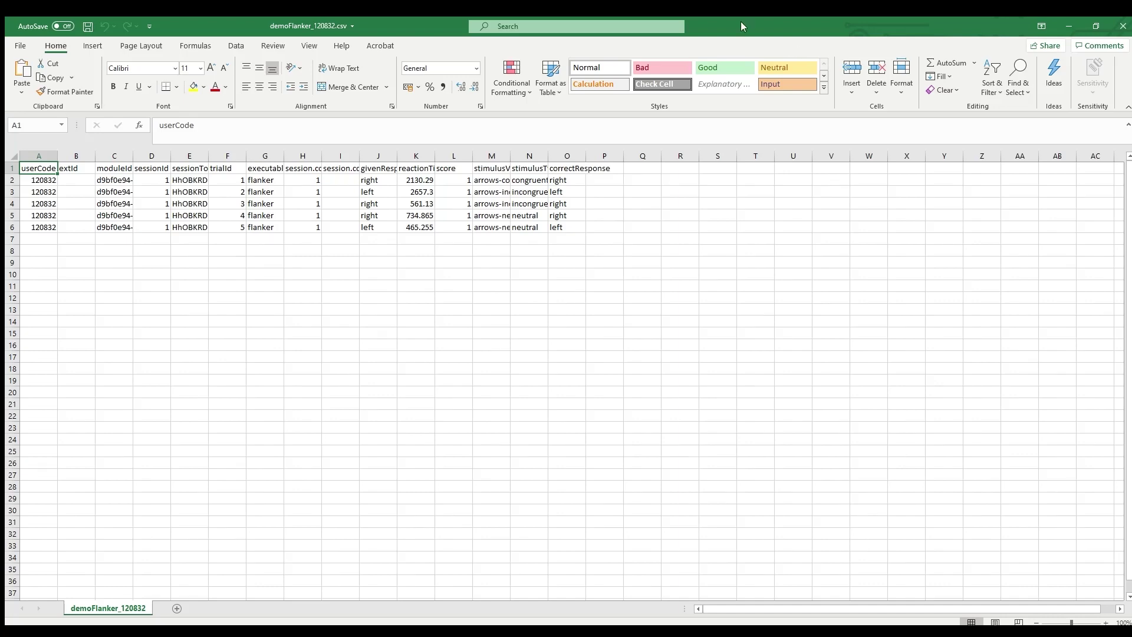
Select the whole sheet, auto-fit all columns, and inspect userCode, extId, sessionId and sessionToken
left_click(13, 156)
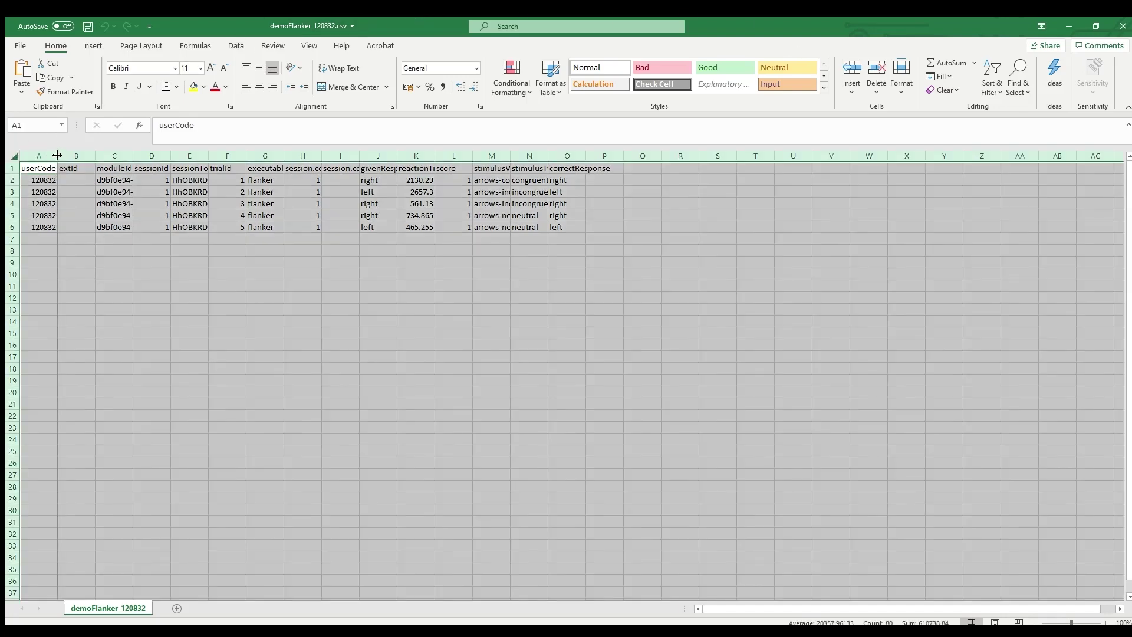
double_click(49, 162)
left_click(49, 161)
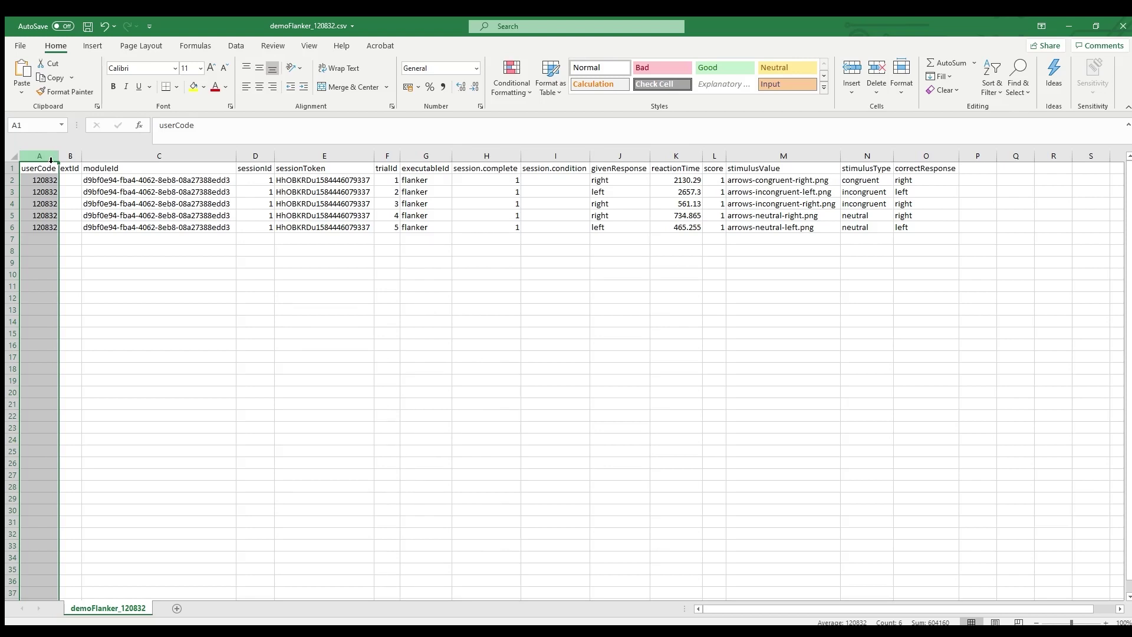
left_click(71, 156)
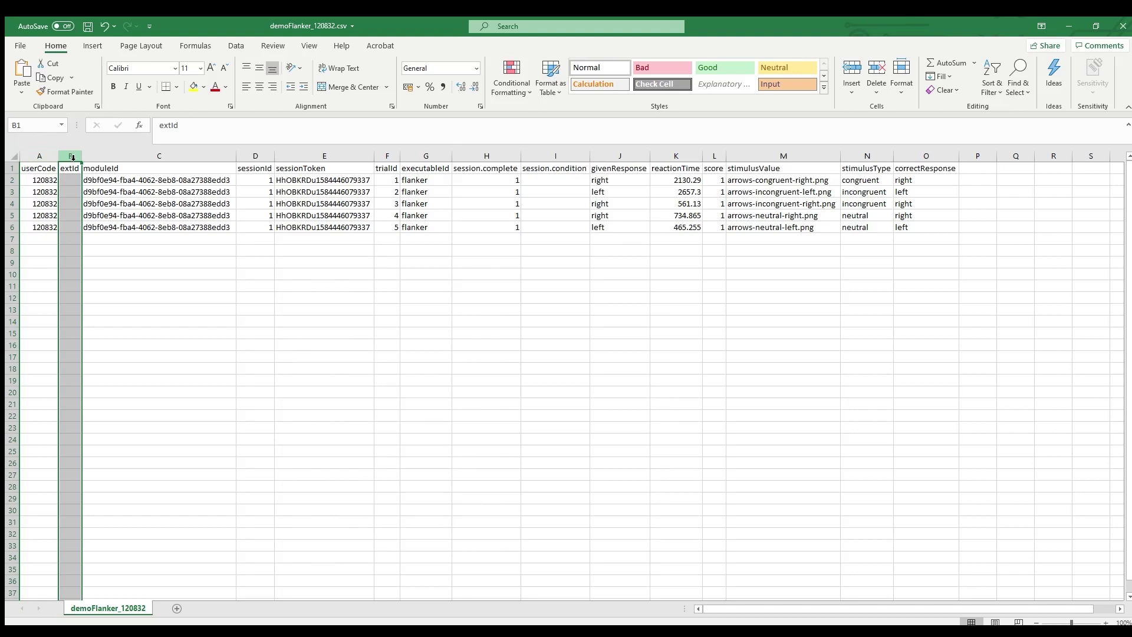
left_click(255, 156)
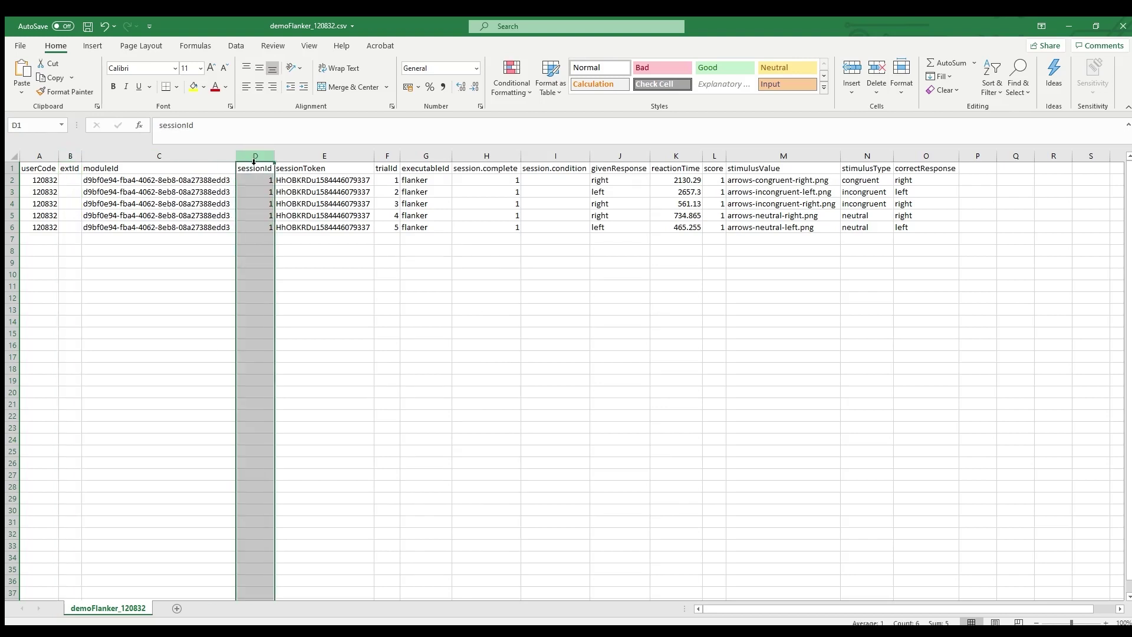
left_click(293, 160)
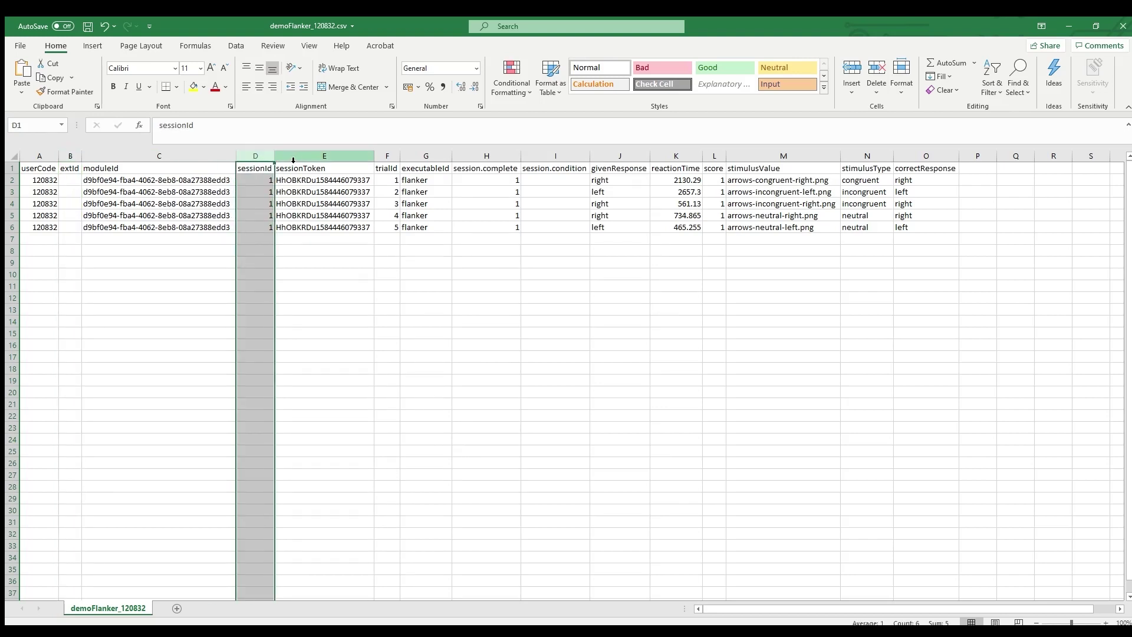
left_click(293, 159)
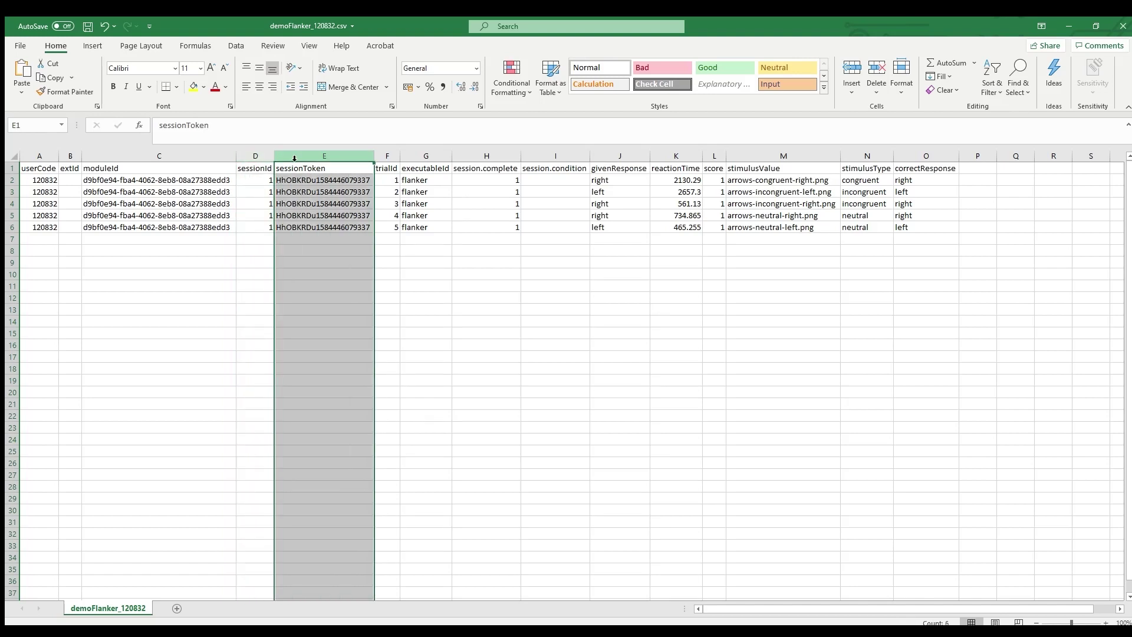
left_click(389, 157)
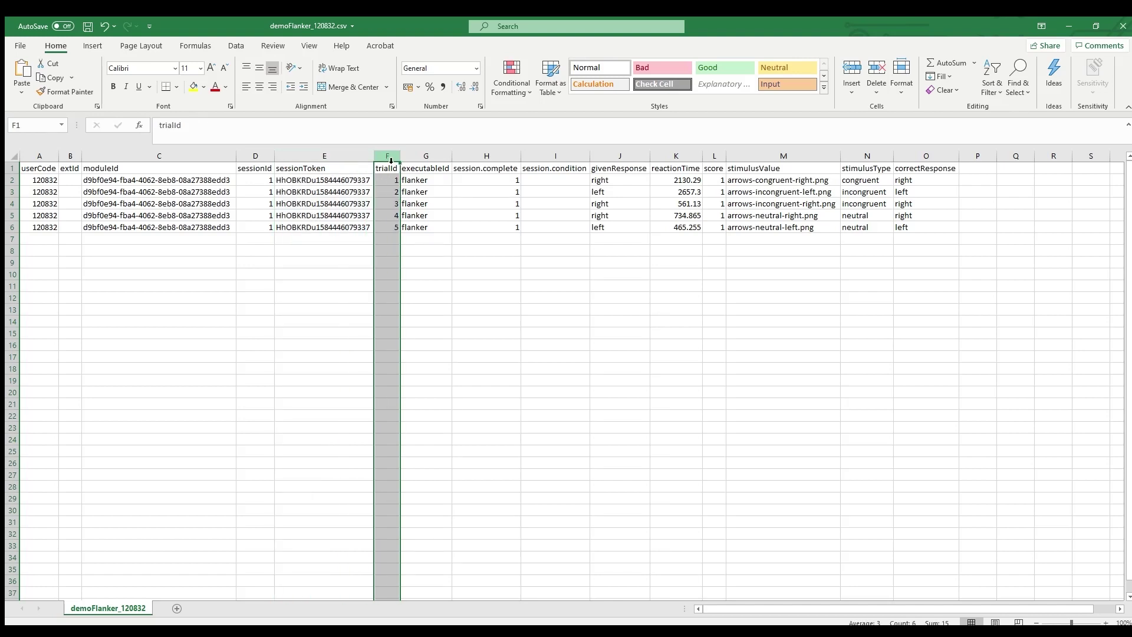
left_click(440, 158)
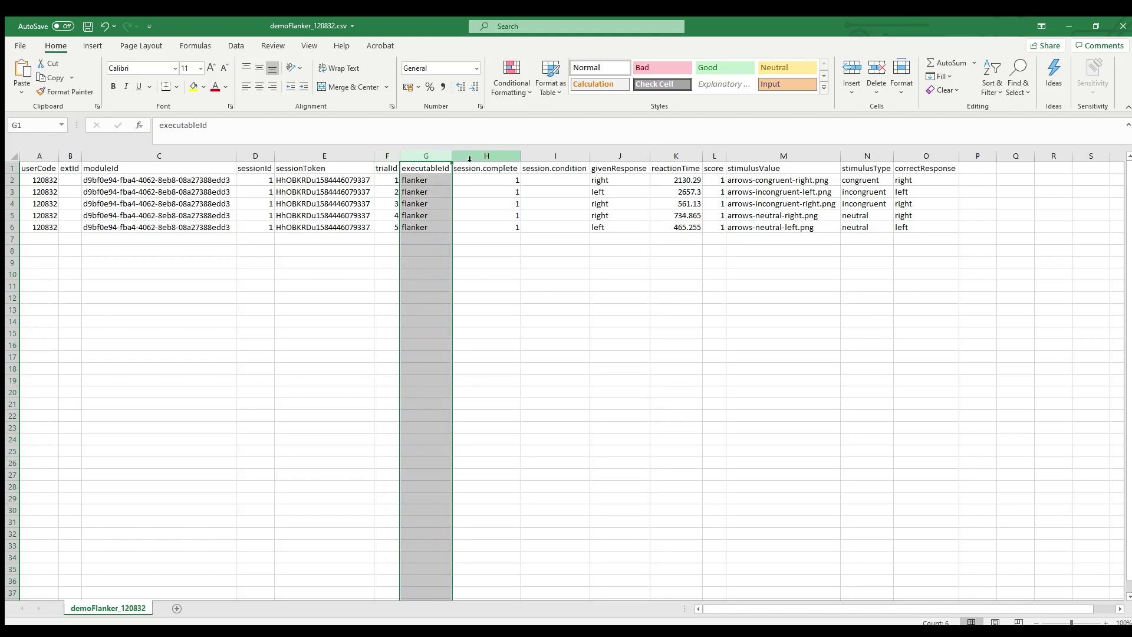
left_click(470, 158)
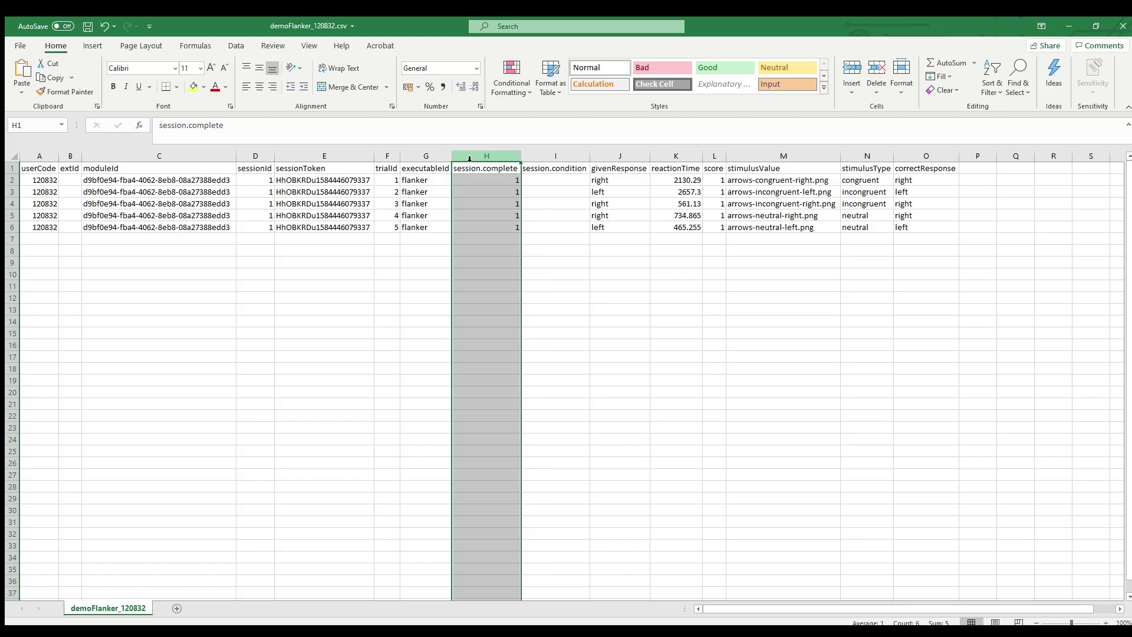
left_click(569, 157)
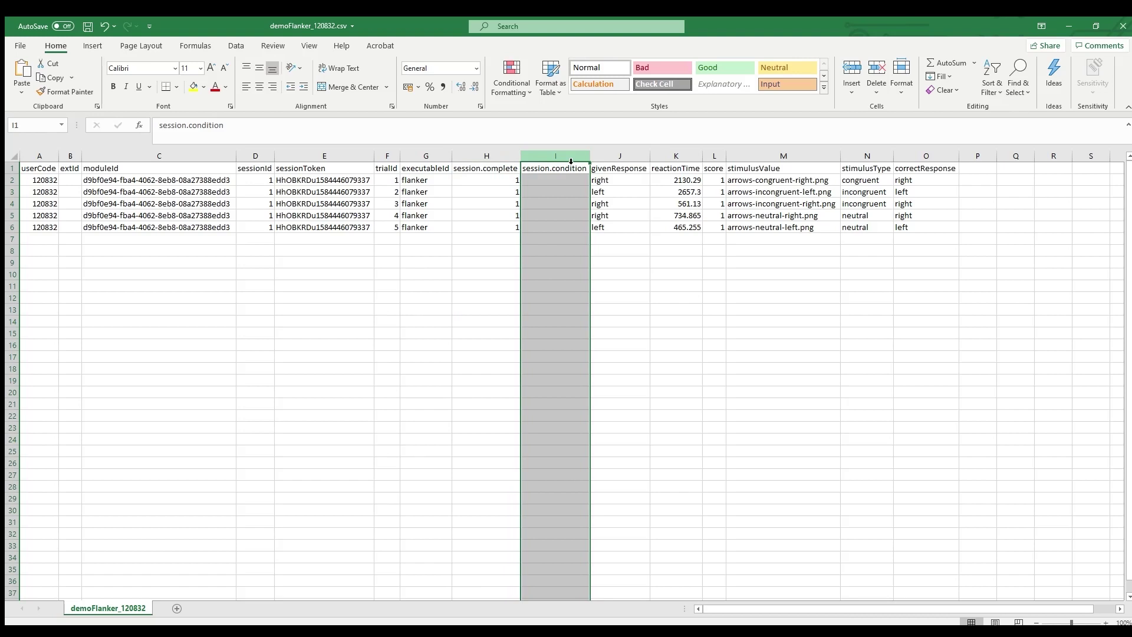
left_click_drag(590, 158, 943, 185)
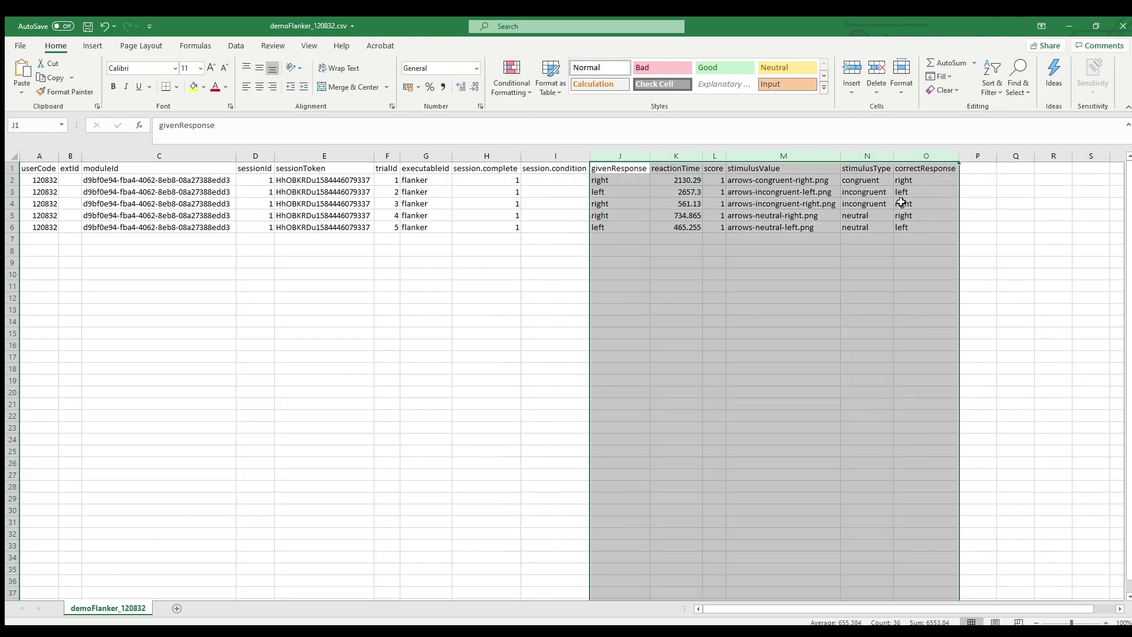
left_click(686, 159)
left_click_drag(694, 160, 722, 159)
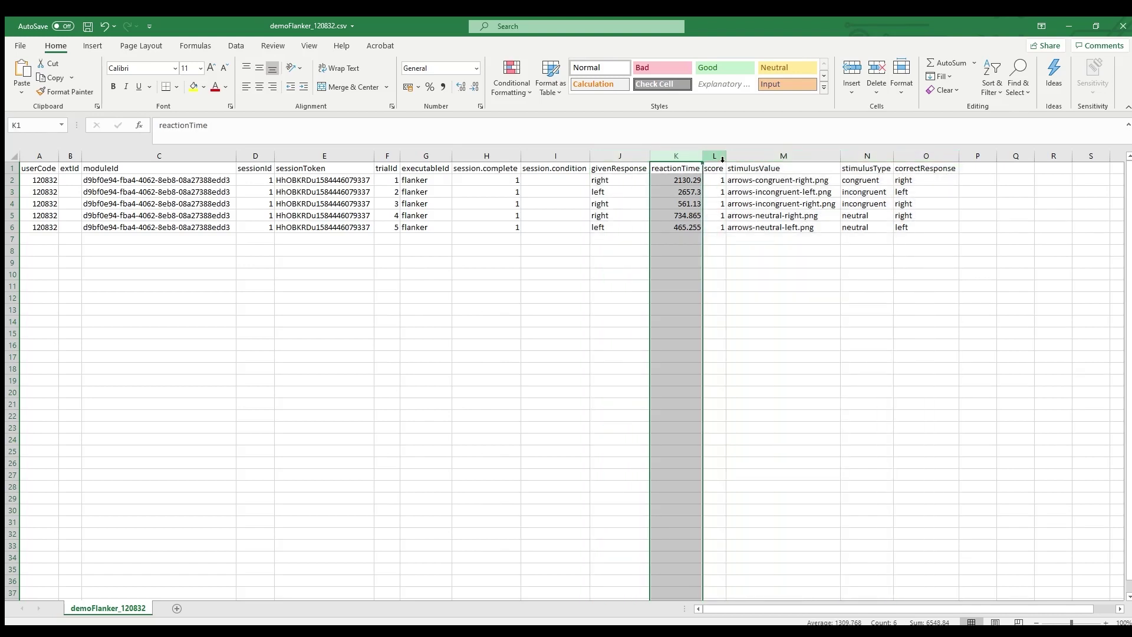
left_click(722, 159)
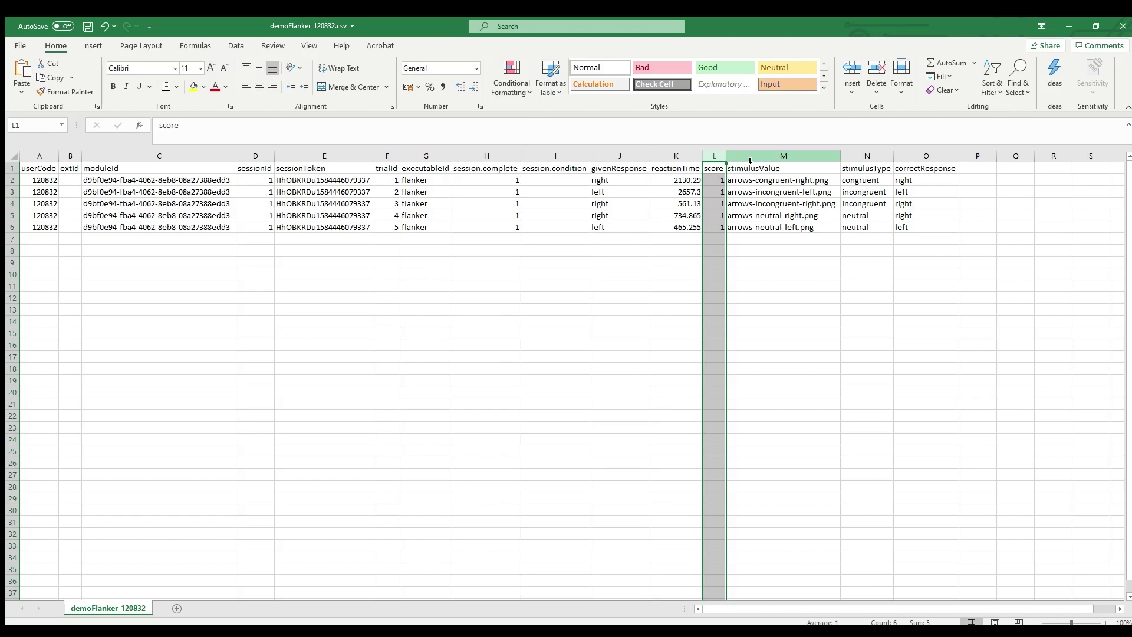
left_click(890, 160)
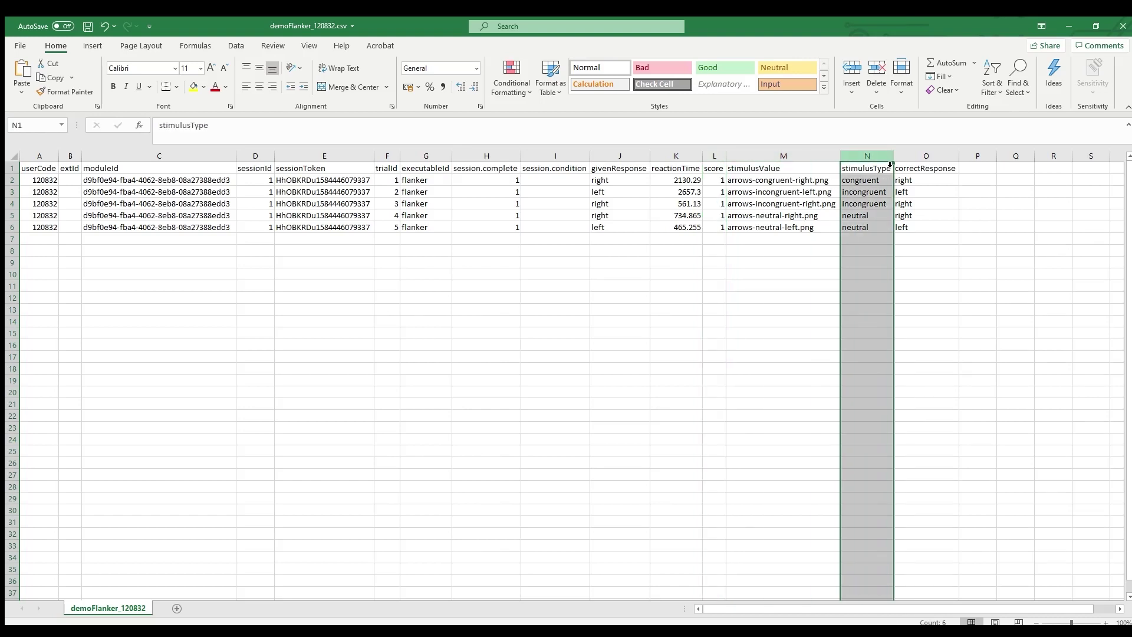
left_click(641, 165)
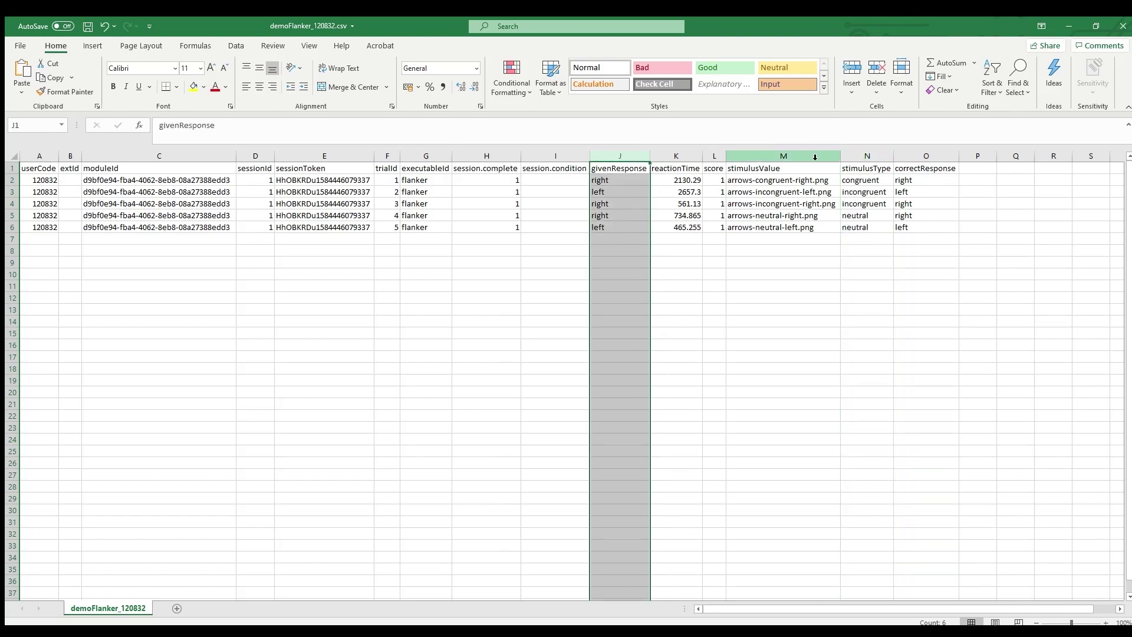
left_click(784, 164)
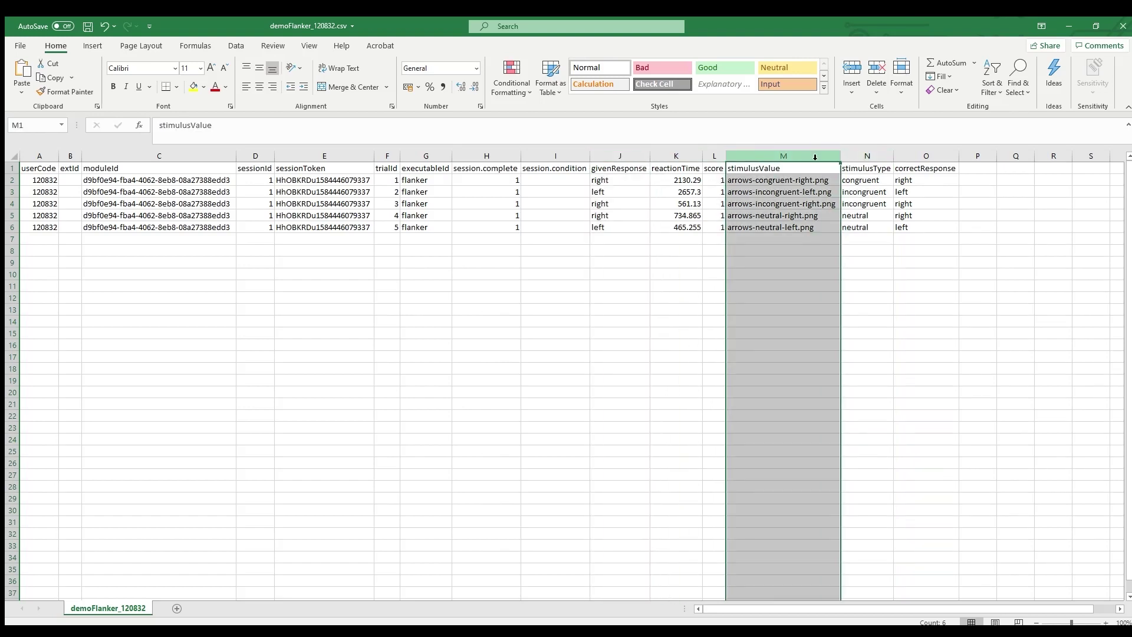
left_click(951, 164)
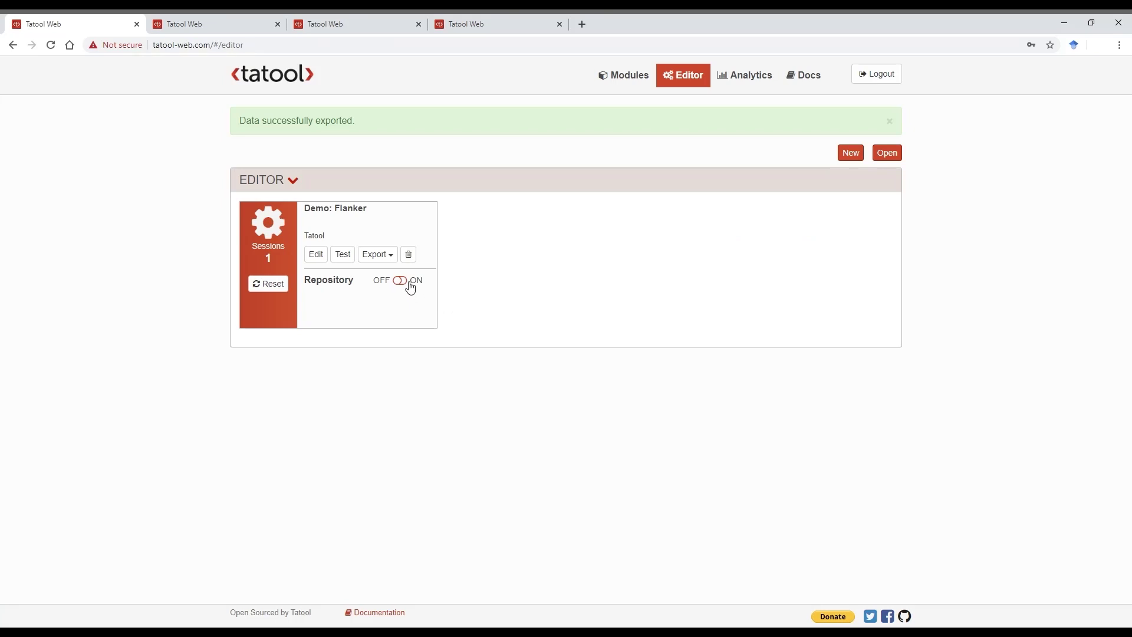
Turn the Repository toggle on, choose Private access, and publish Demo: Flanker
left_click(410, 288)
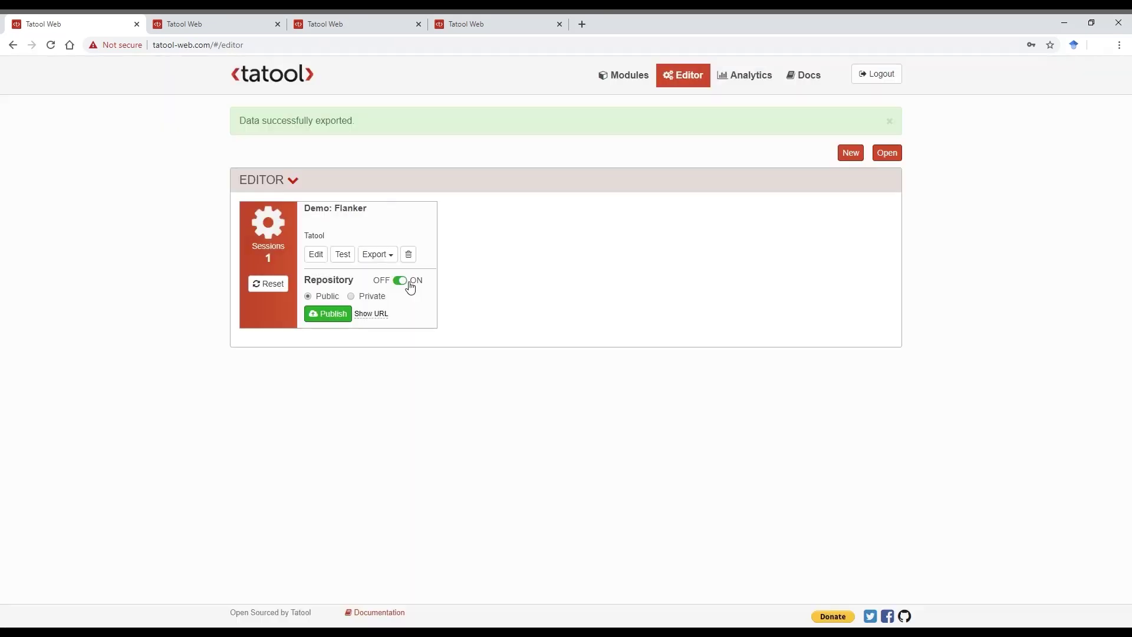
left_click(378, 301)
left_click(344, 316)
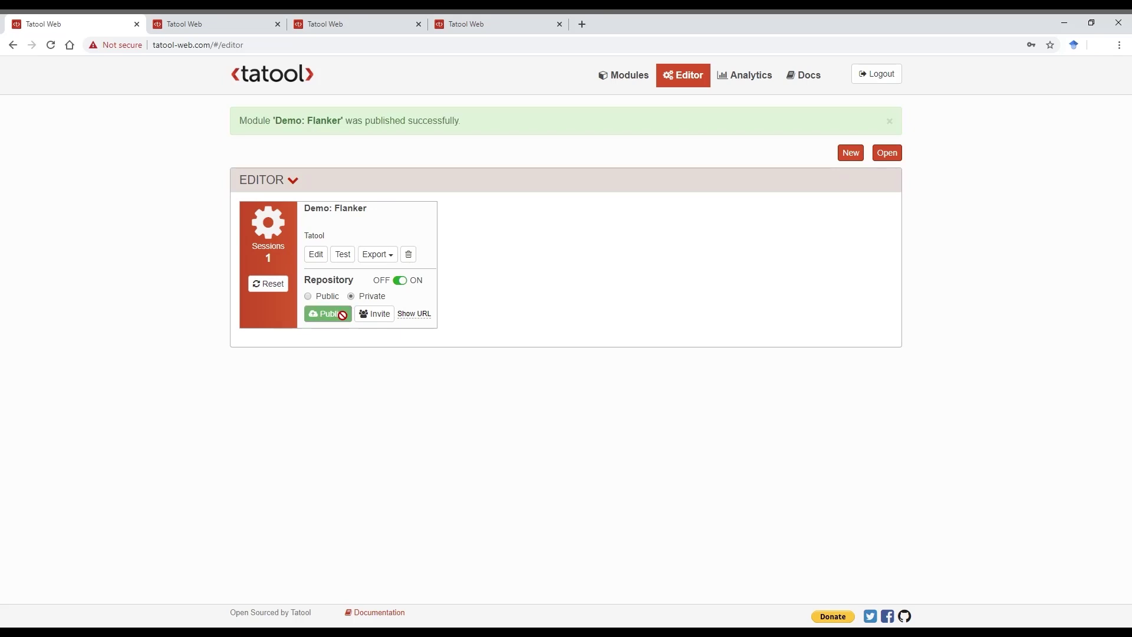
Copy the module's extid share link and load it in the spare tab with 'test&c=group1' appended
left_click(422, 316)
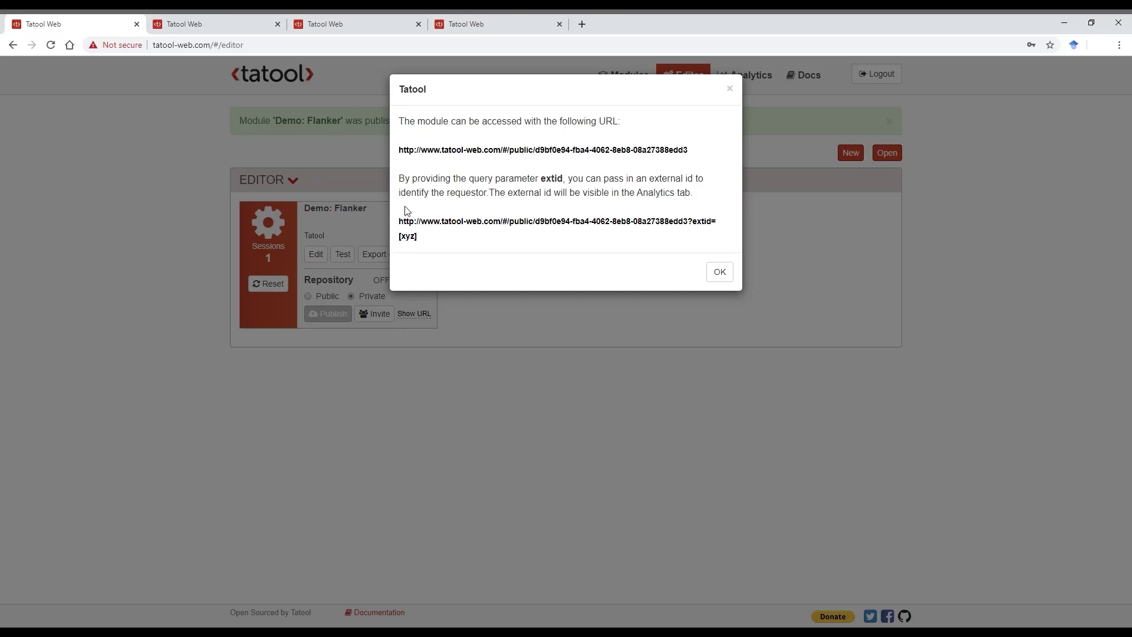
left_click_drag(399, 223, 730, 228)
key("ctrl+c")
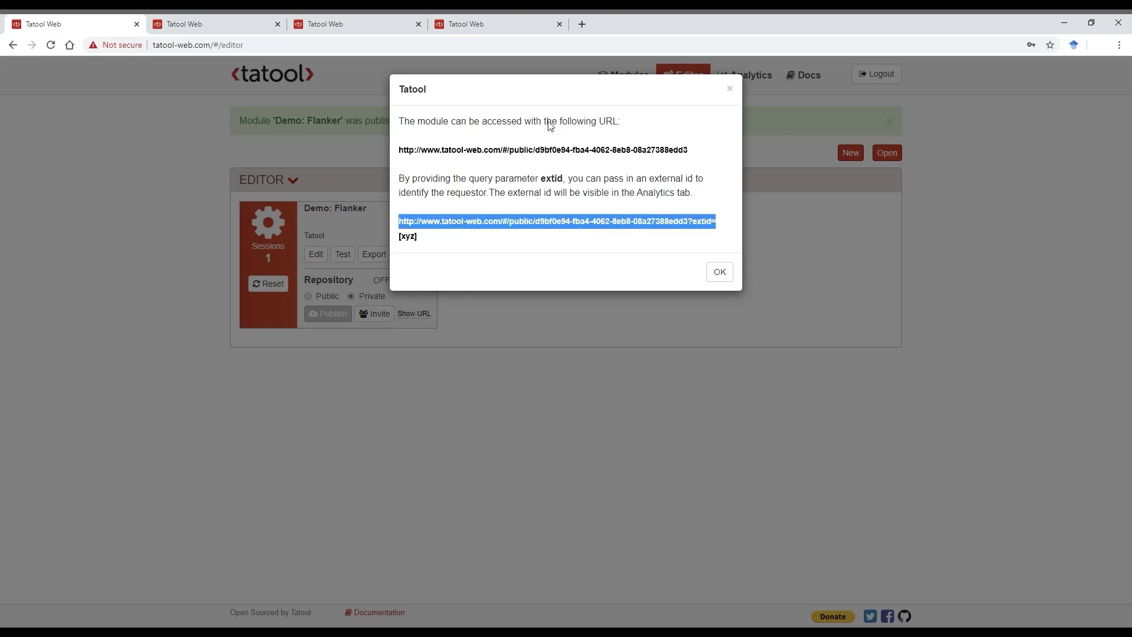
left_click(493, 18)
left_click(437, 53)
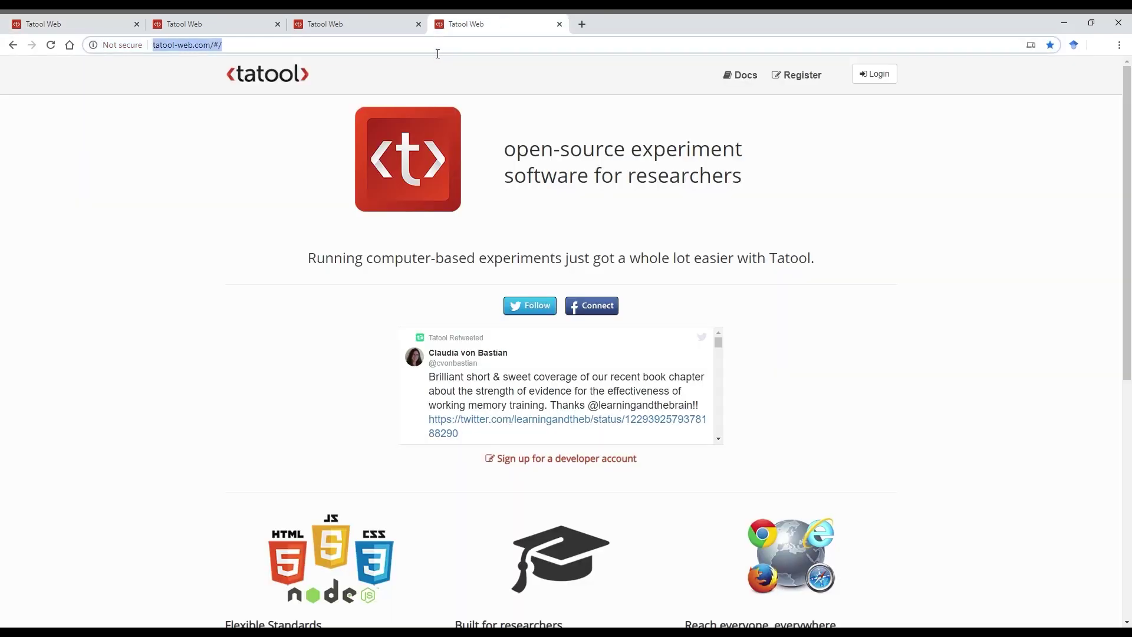
key("ctrl+v")
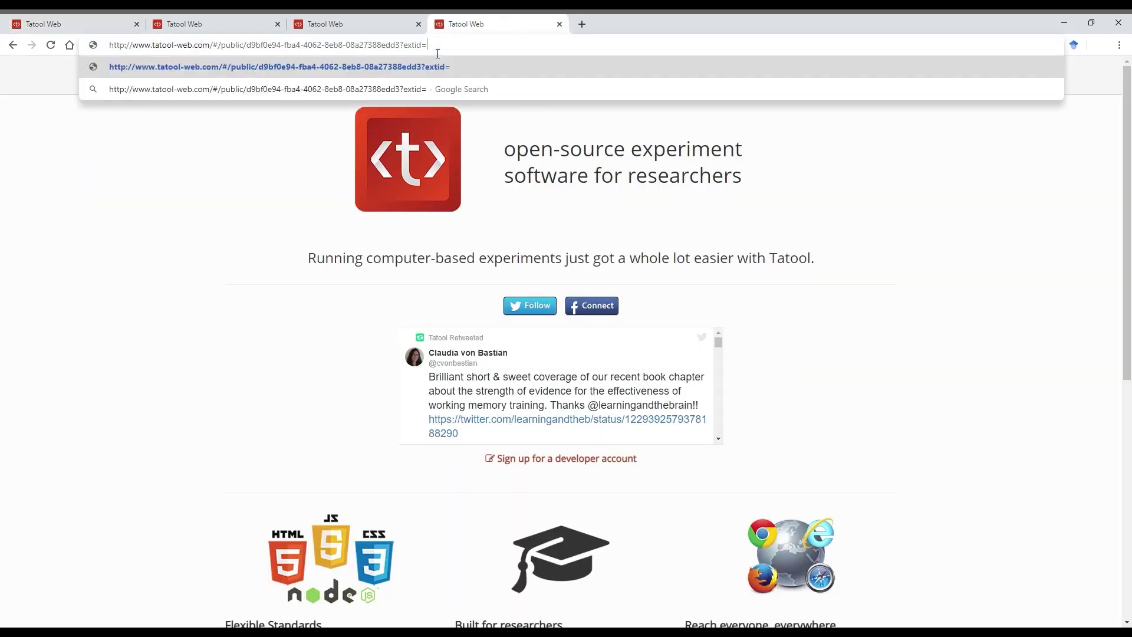
type("test&c=group1")
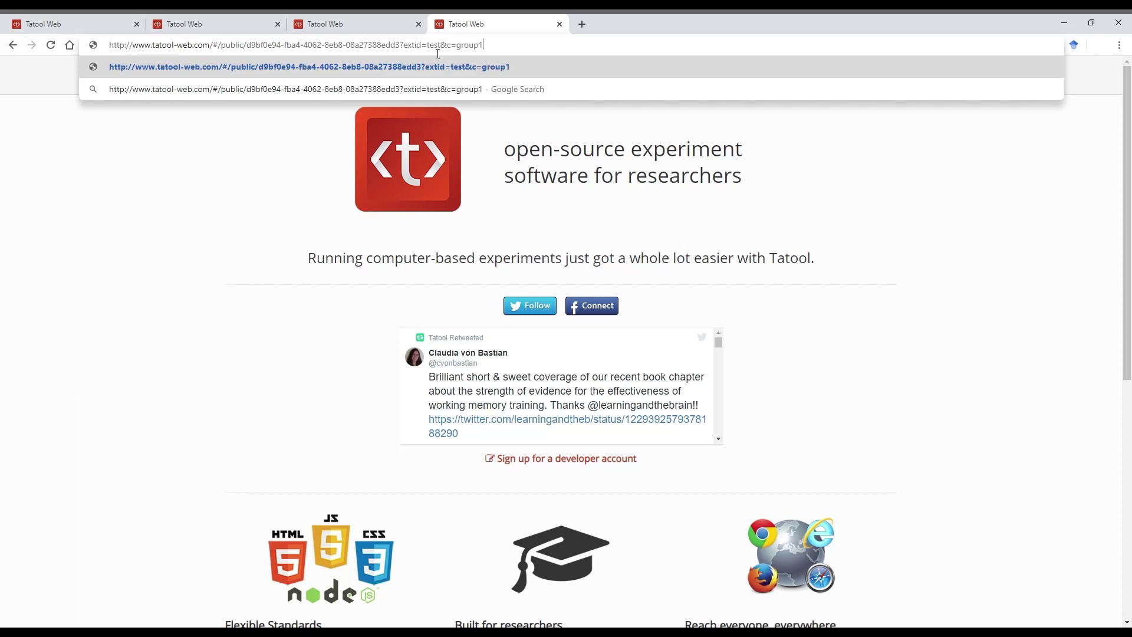
key("Return")
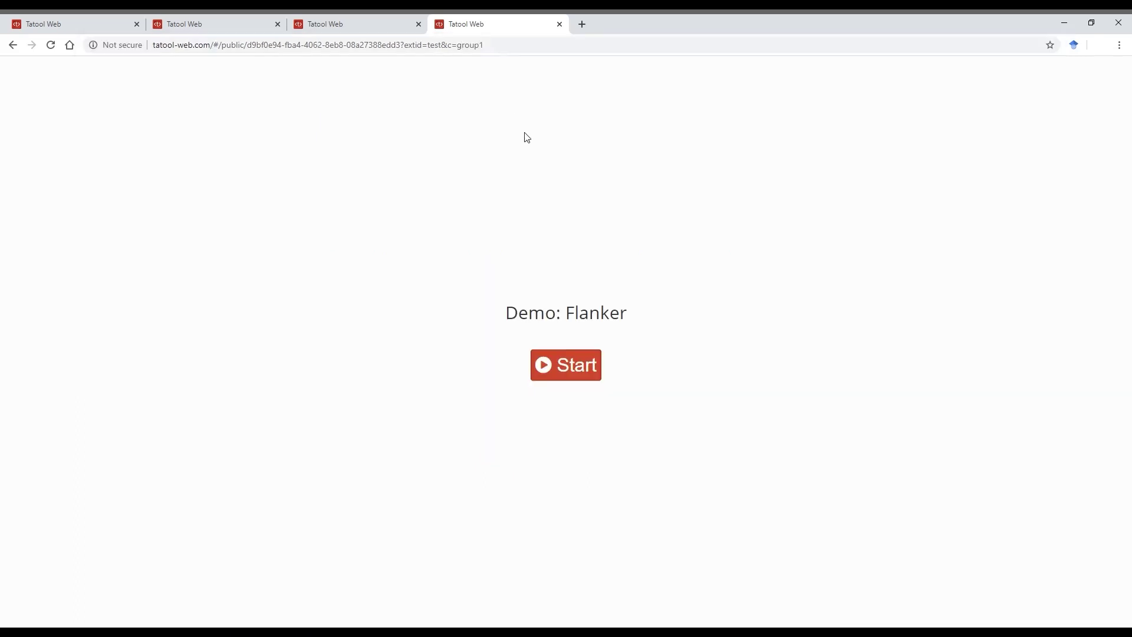
Start the task, answer the trial with Left, pass the thanks page, and select the completion code
left_click(570, 377)
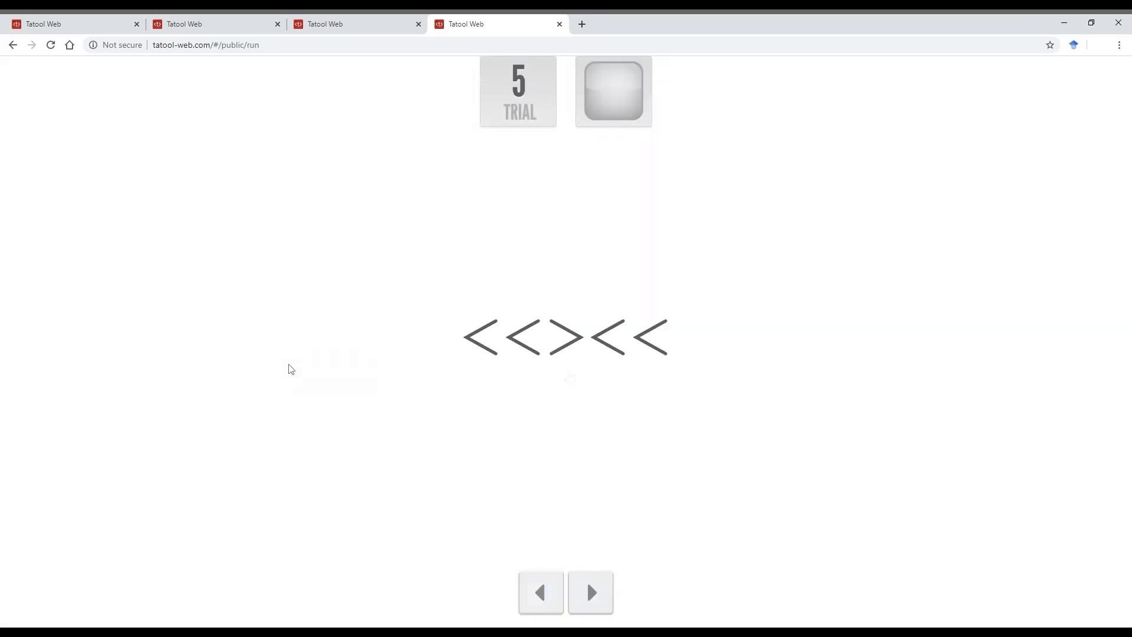
key("Left")
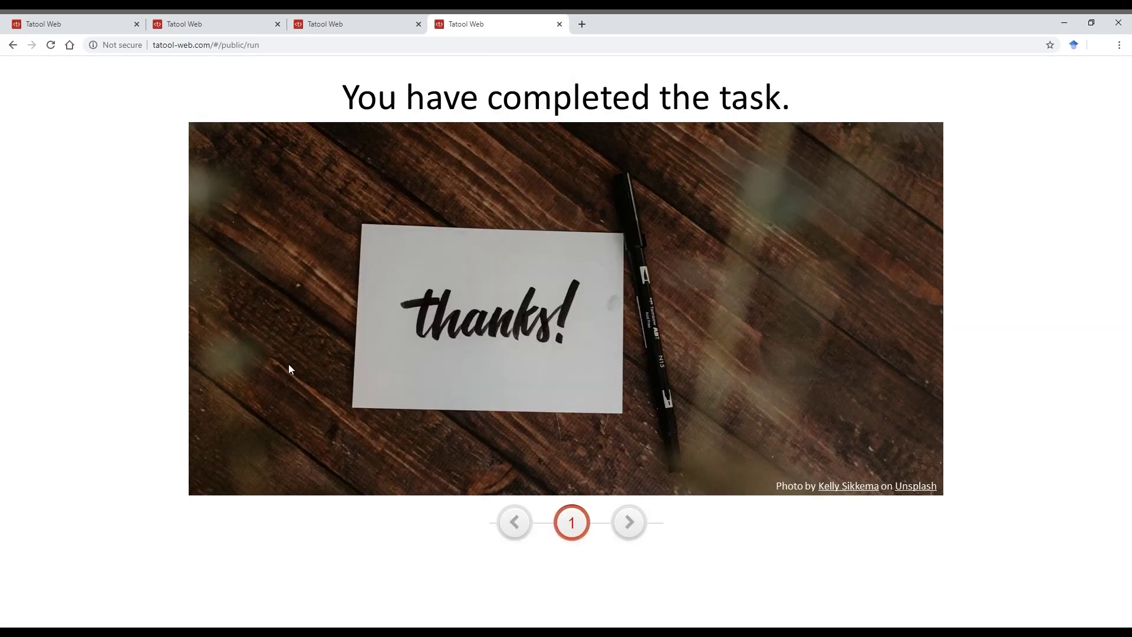
left_click(641, 530)
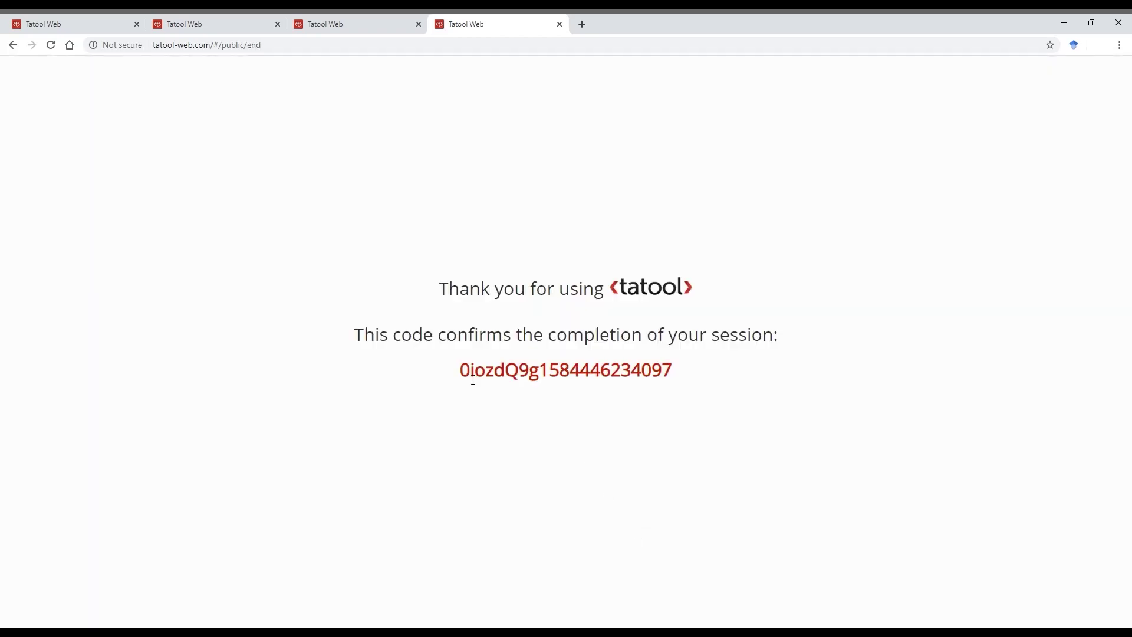
left_click_drag(461, 376, 687, 379)
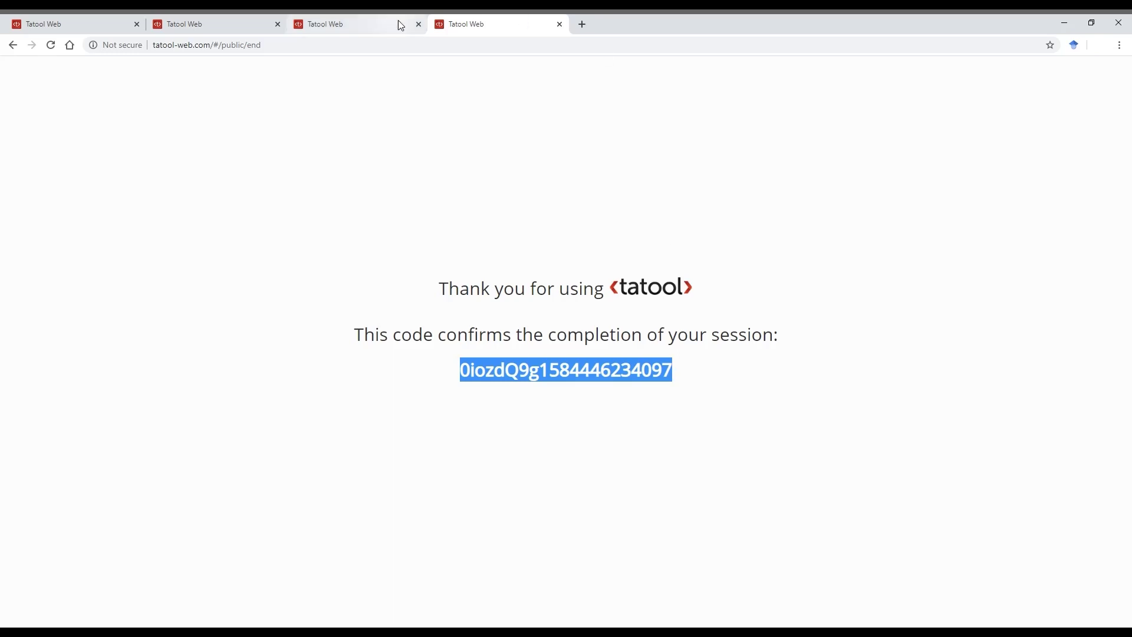
Close the test tab, dismiss the link dialog, and load Demo: Flanker results in Analytics
left_click(562, 25)
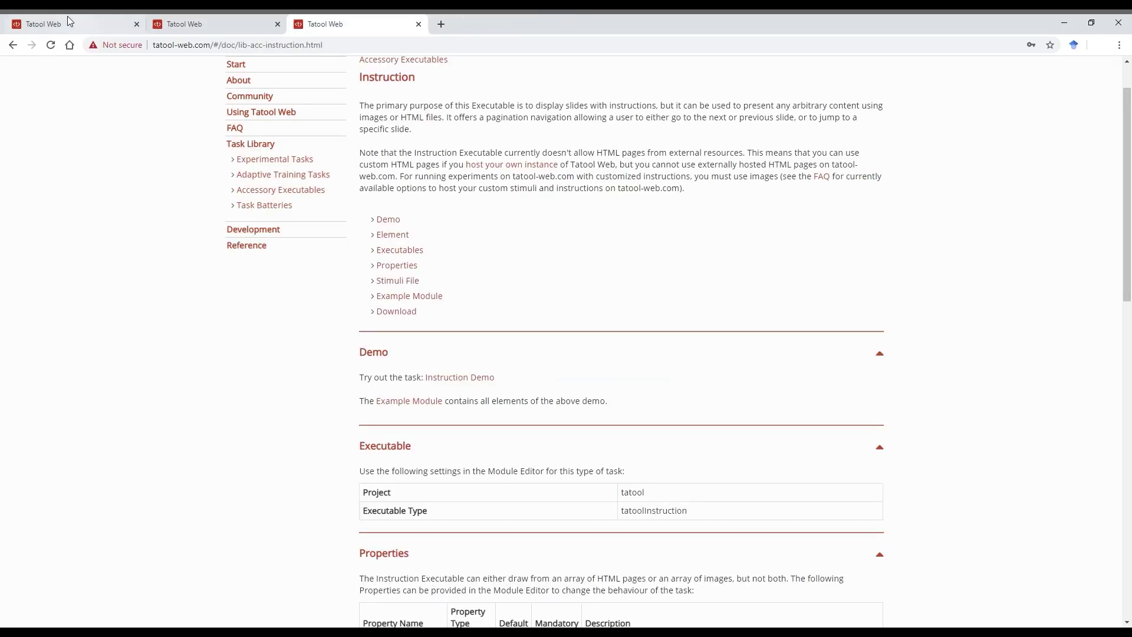
left_click(52, 24)
left_click(722, 276)
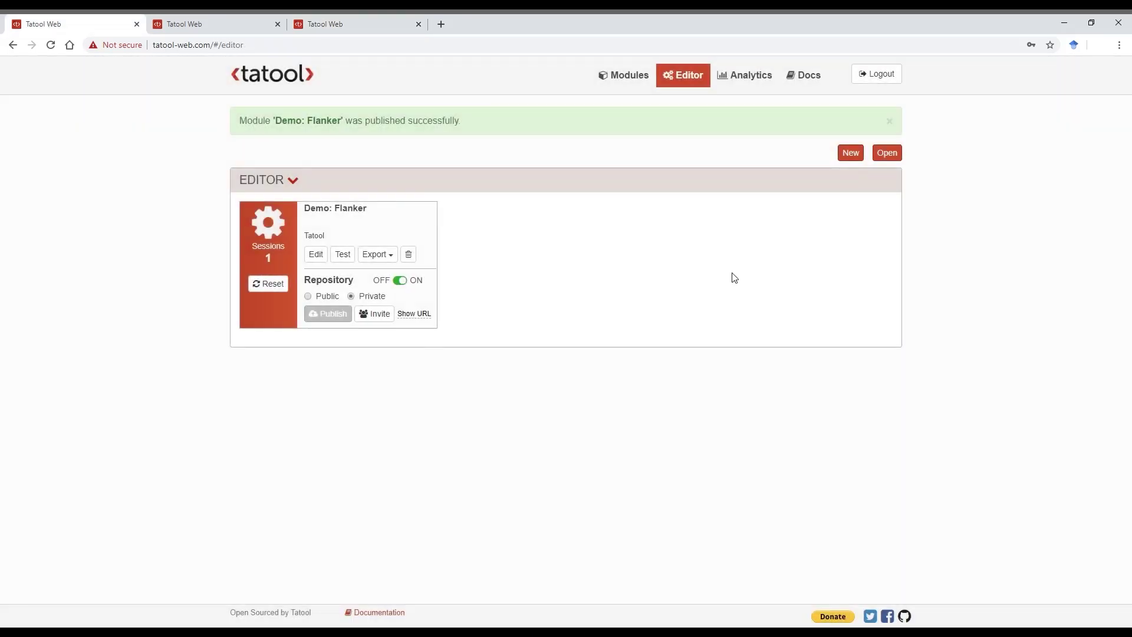
left_click(746, 82)
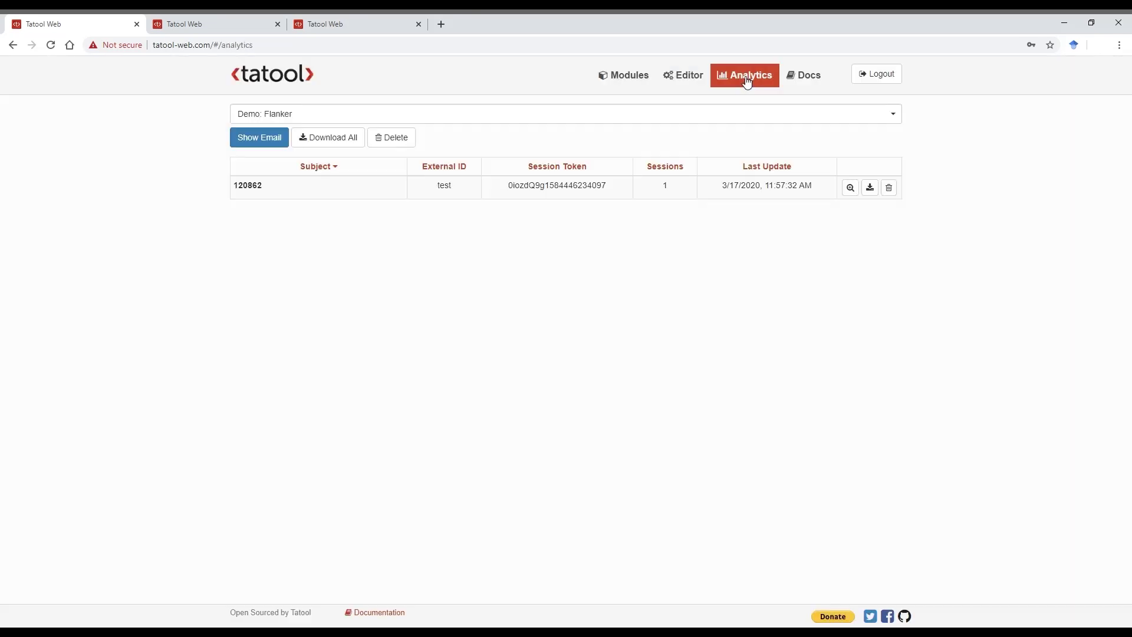
left_click(529, 126)
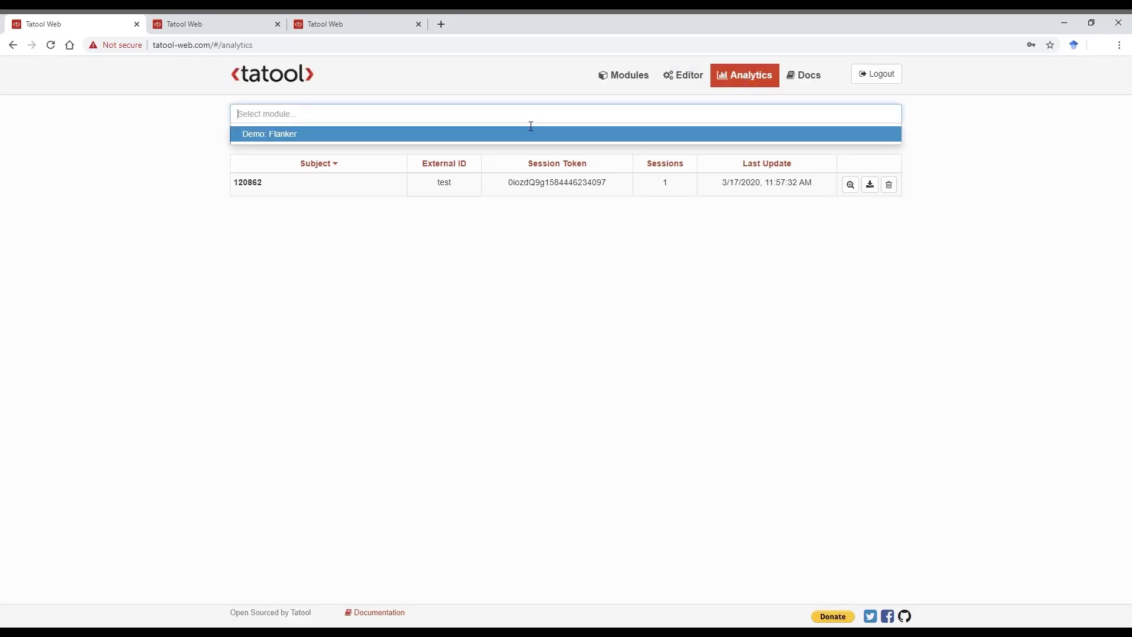
left_click(518, 134)
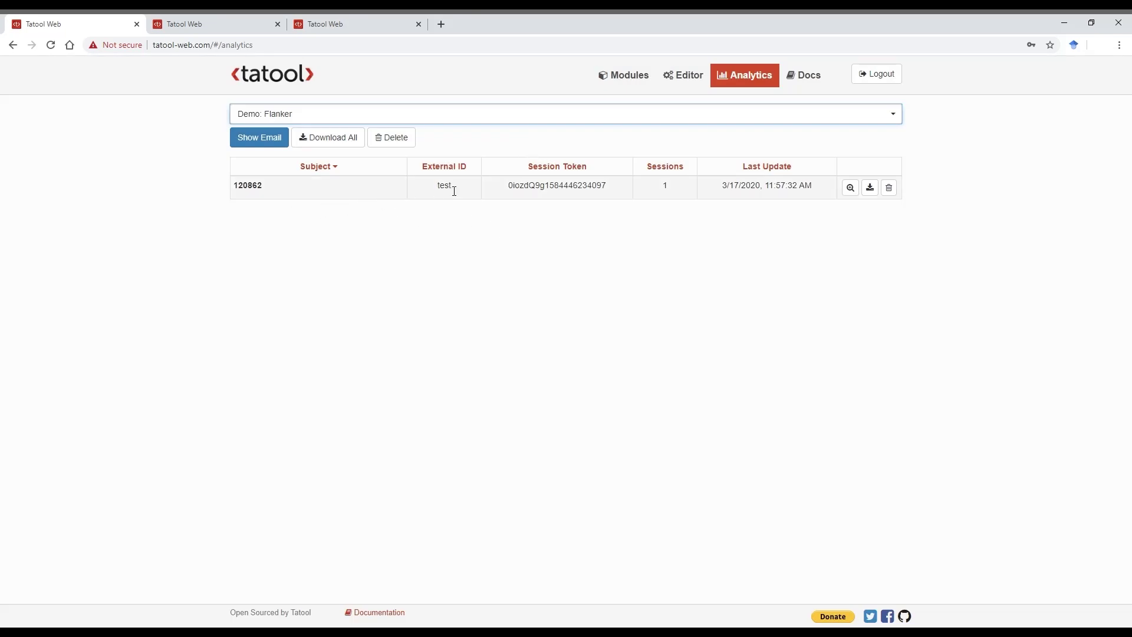
Review the extId 'test' participant's session details, then download that participant's data
double_click(453, 194)
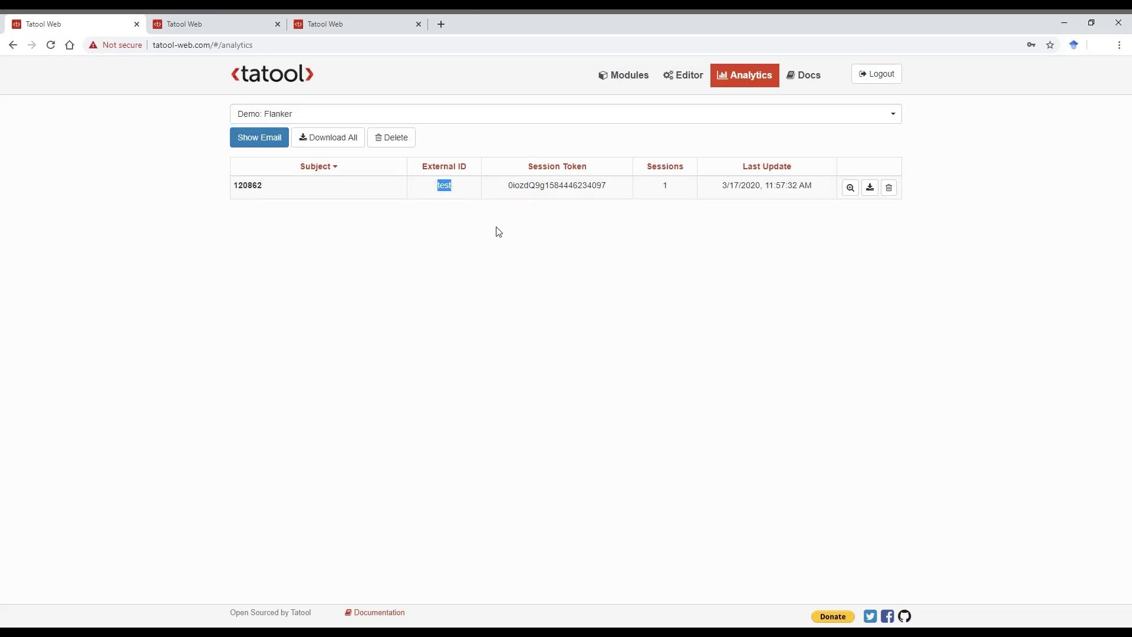
double_click(563, 185)
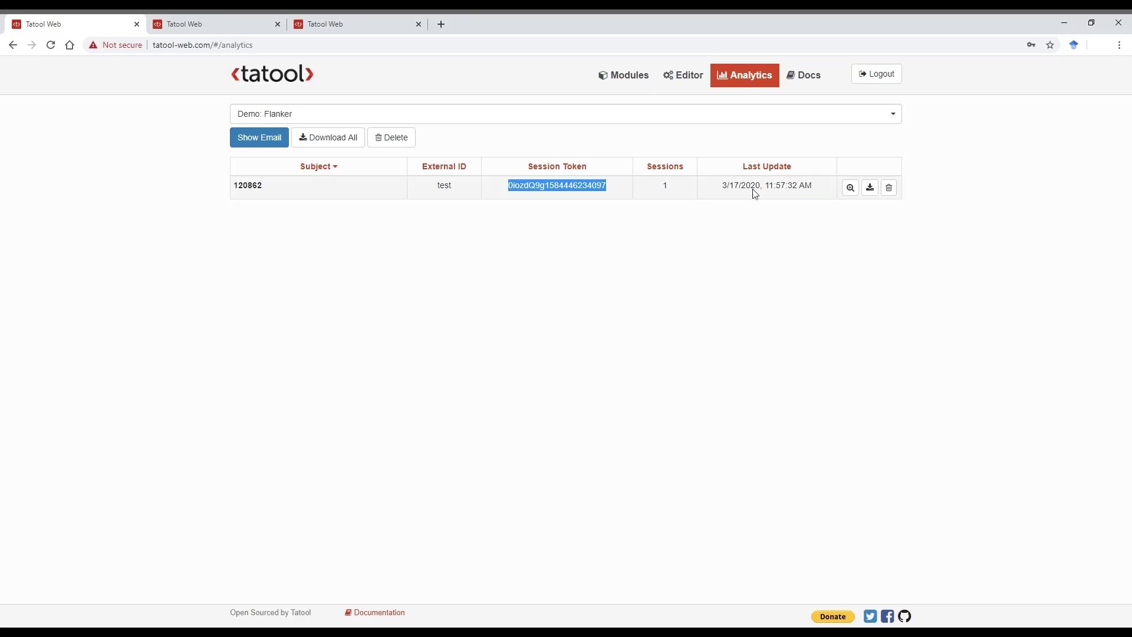
left_click(850, 188)
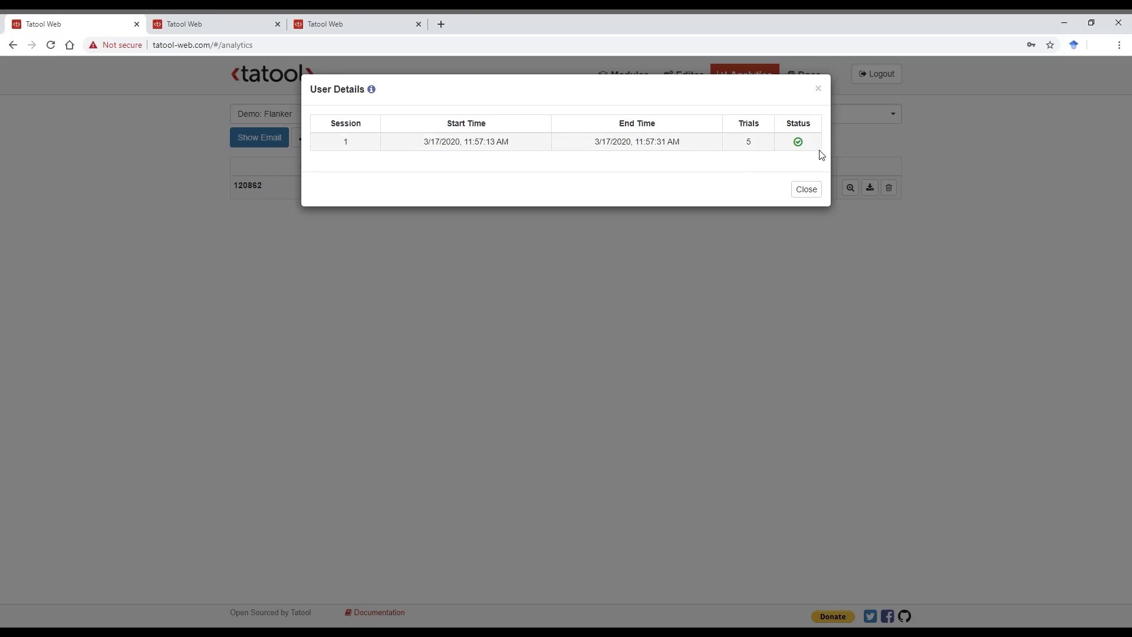
left_click(817, 193)
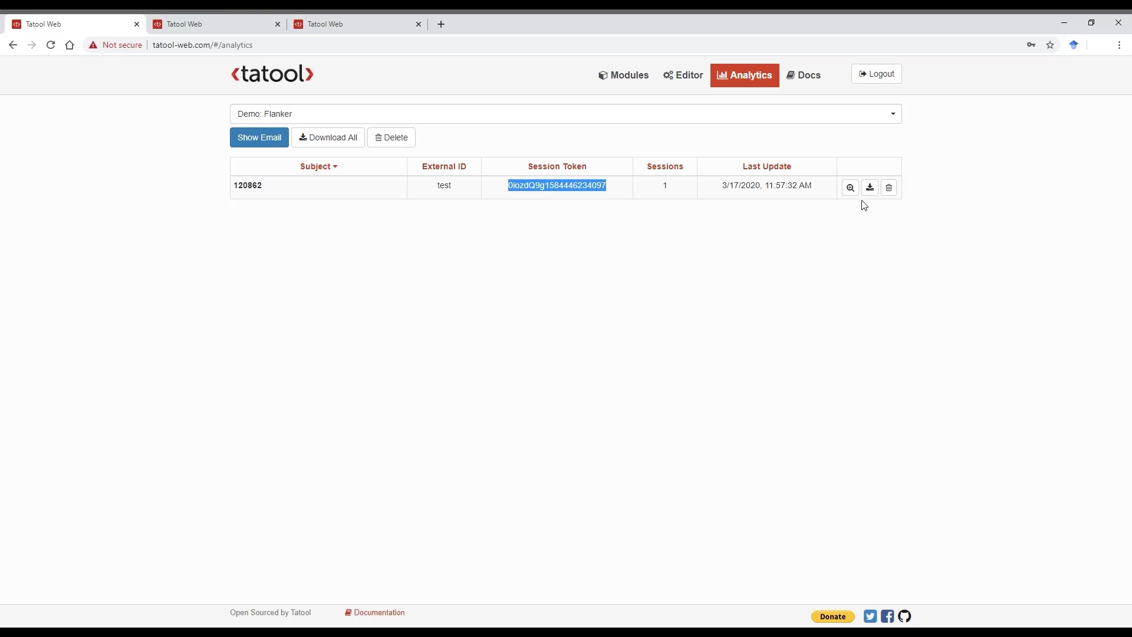
left_click(873, 190)
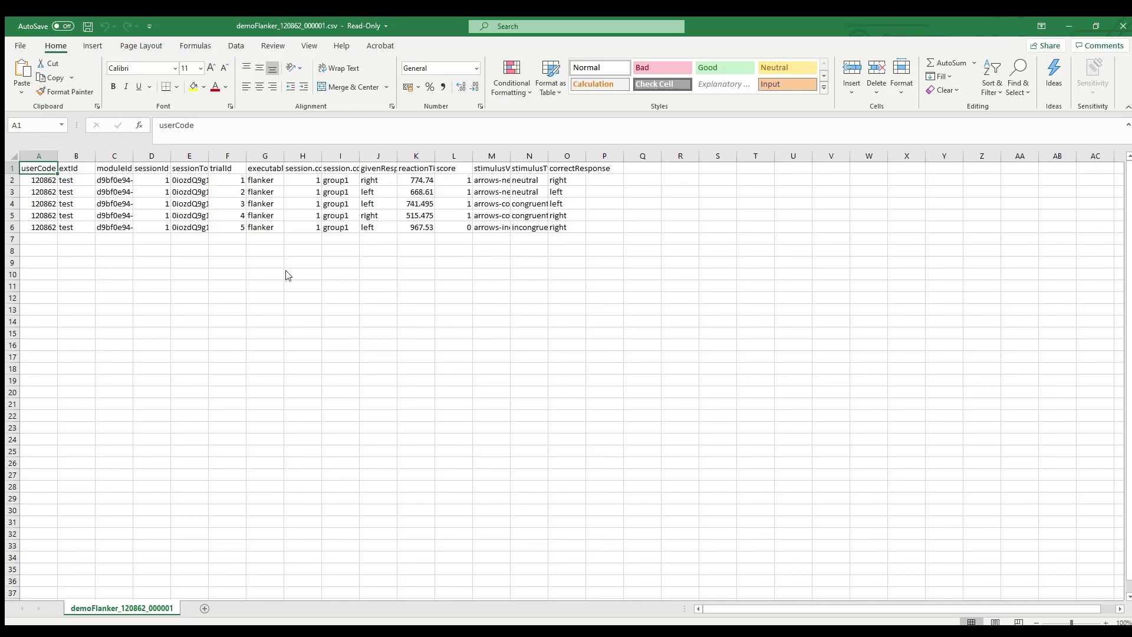
AutoFit every Flanker results column, point out the extId and session.condition columns, then return to Analytics
left_click(12, 155)
double_click(57, 156)
left_click(75, 190)
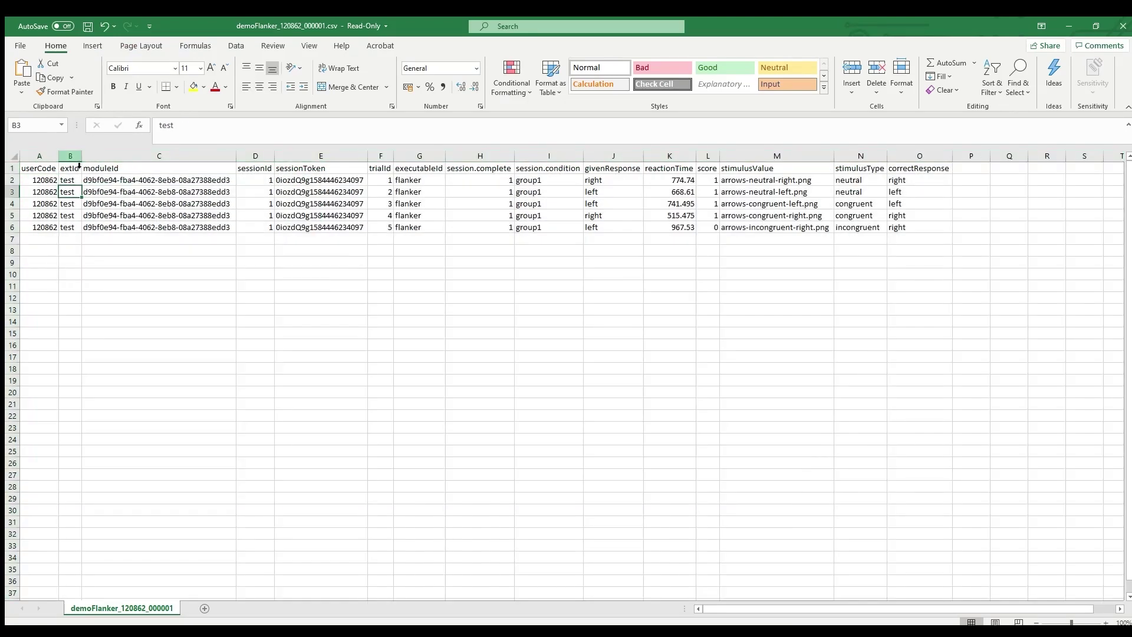
left_click(78, 158)
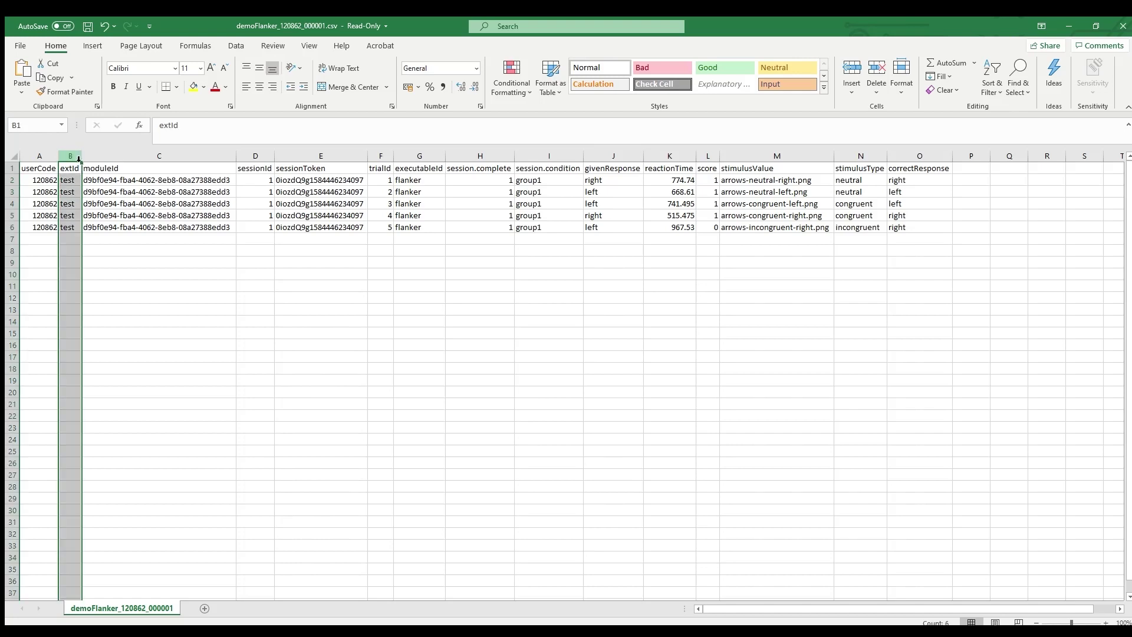
left_click(577, 160)
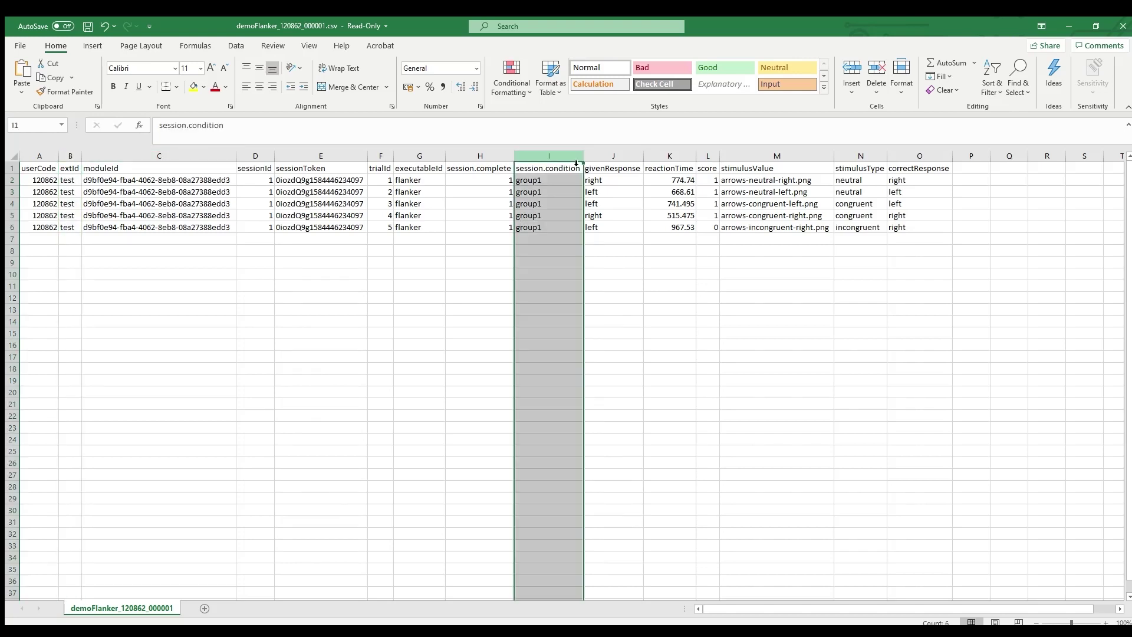
key("alt+Tab")
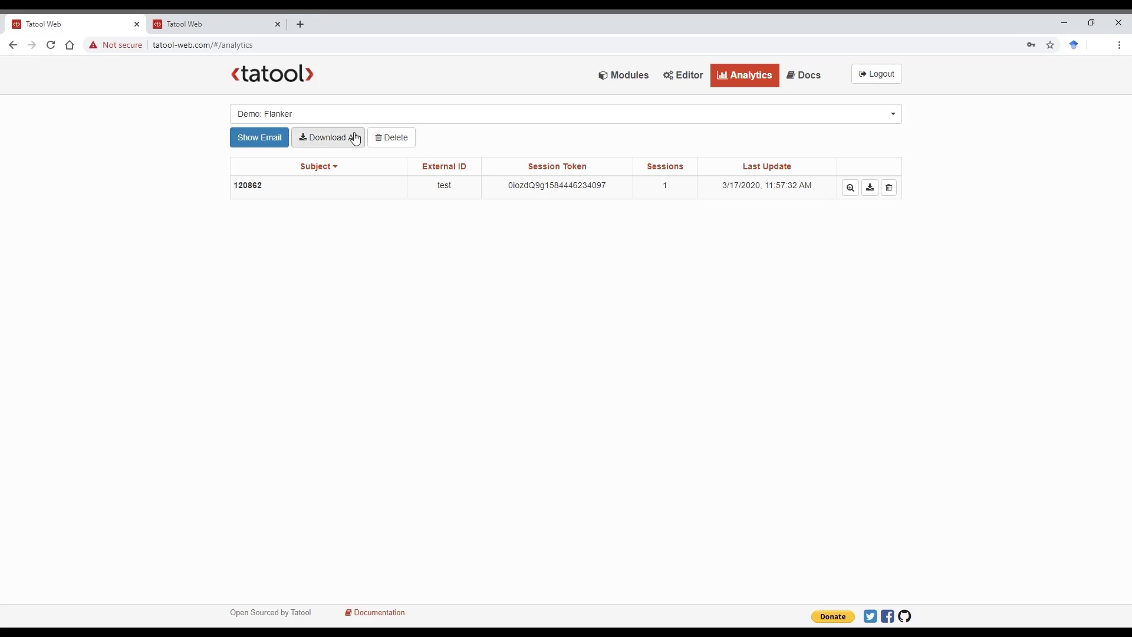
In the documentation tab, browse Start, Using Tatool Web and FAQ, then scroll through the Task Library page
left_click(242, 27)
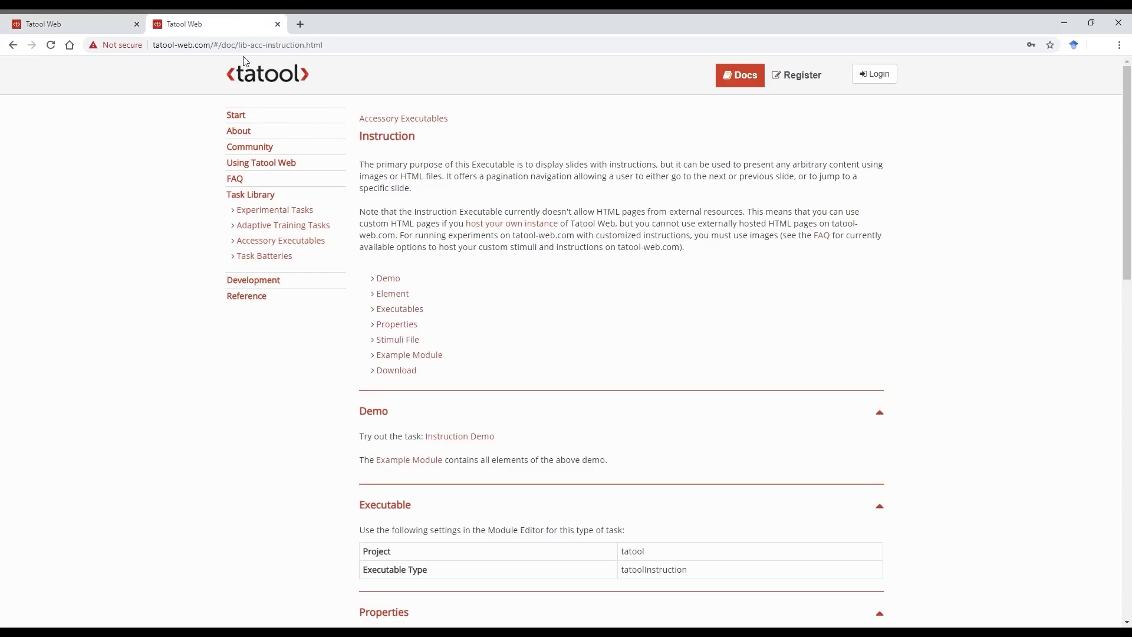
left_click(240, 116)
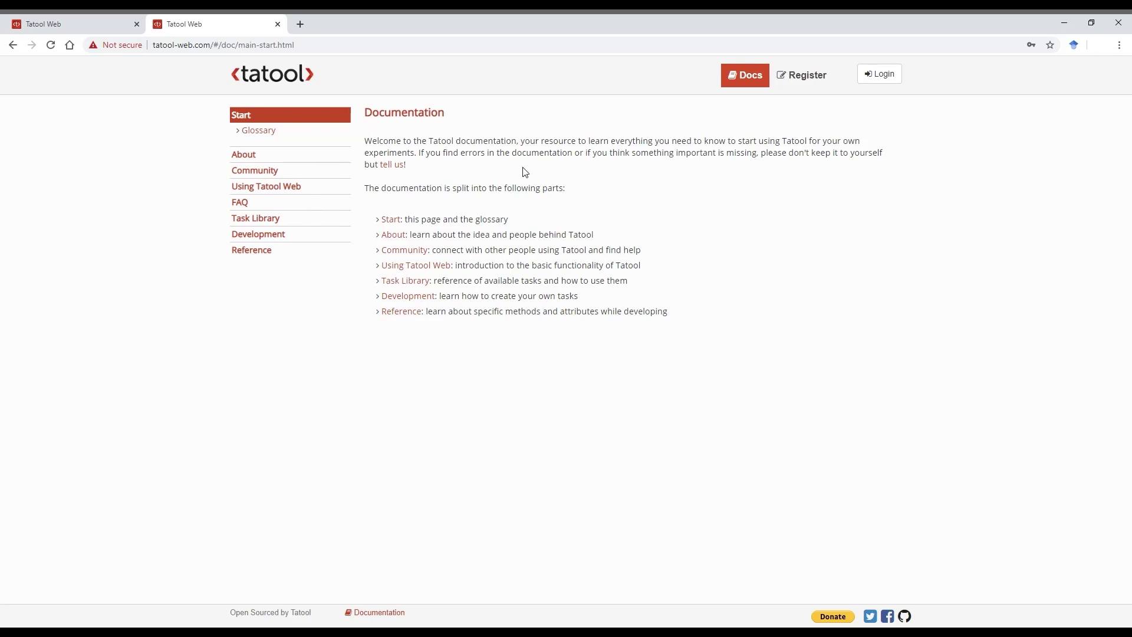
left_click(277, 186)
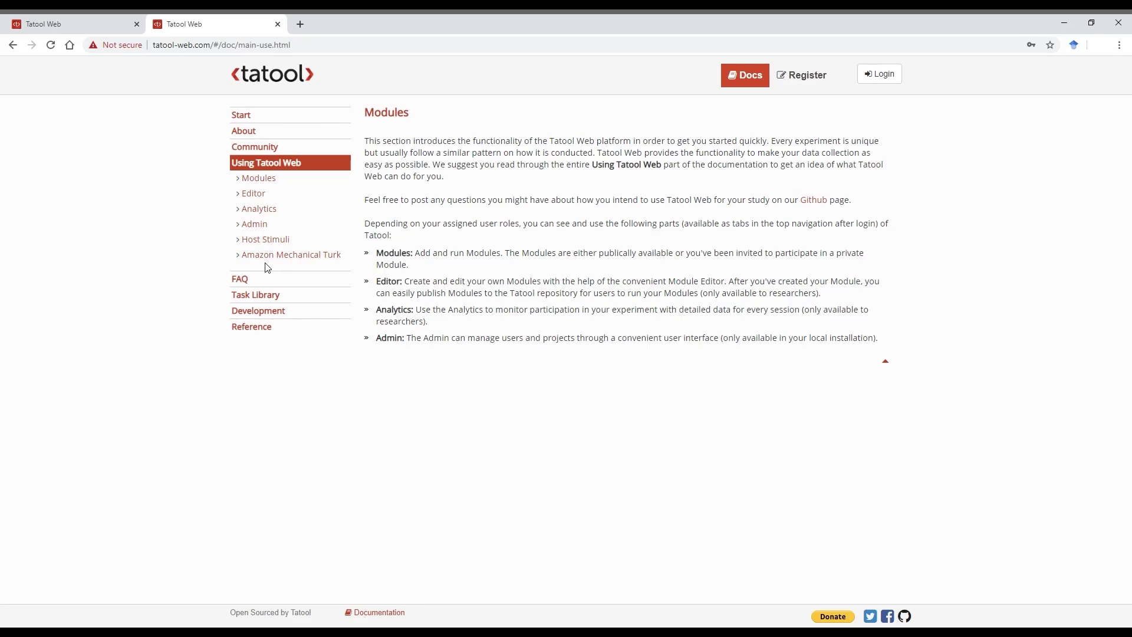
left_click(252, 282)
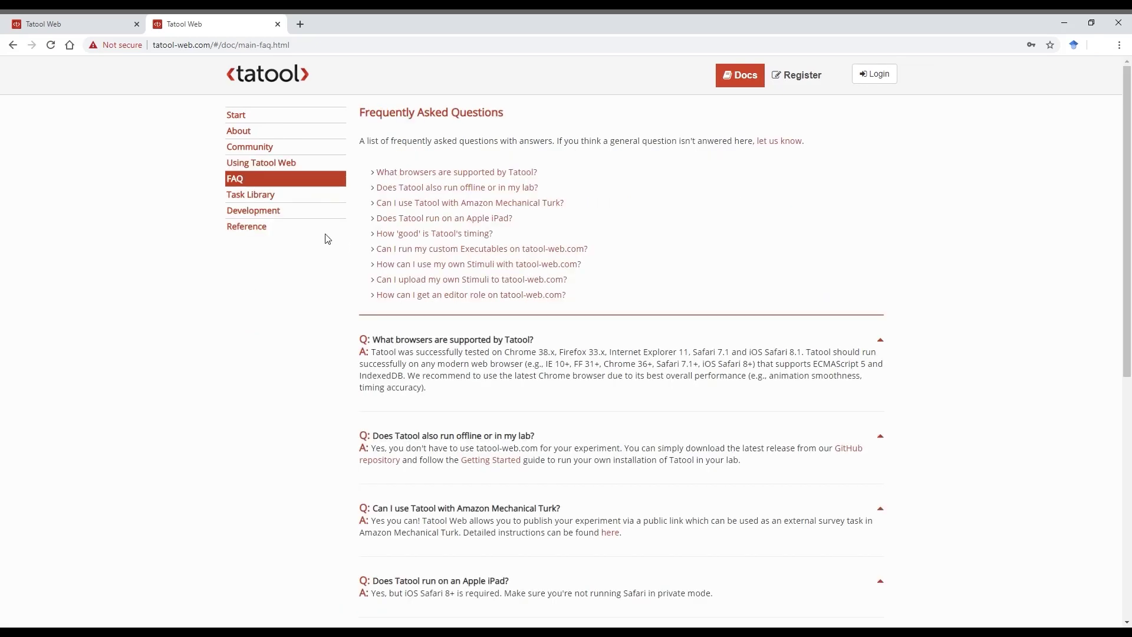
left_click(265, 197)
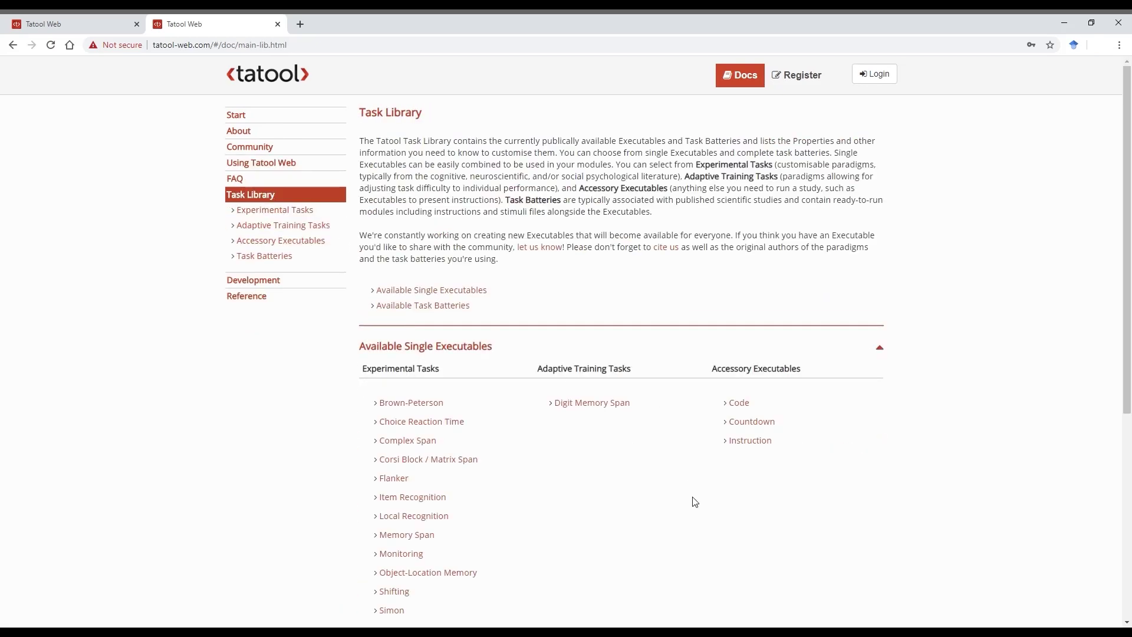
scroll(694, 502, "down", 4)
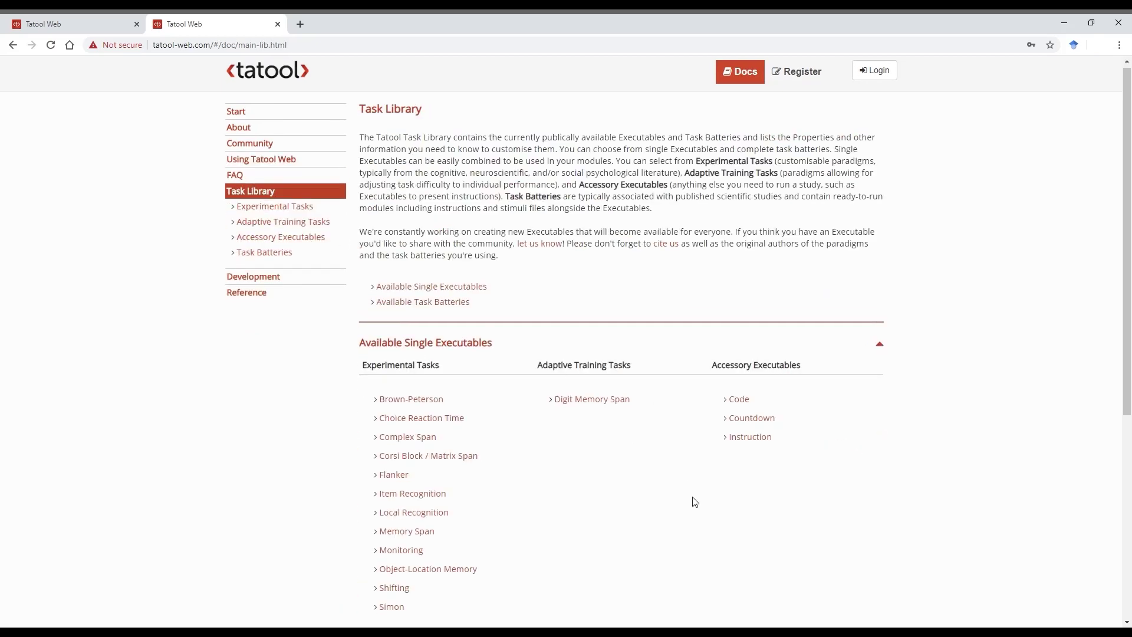
scroll(697, 502, "up", 3)
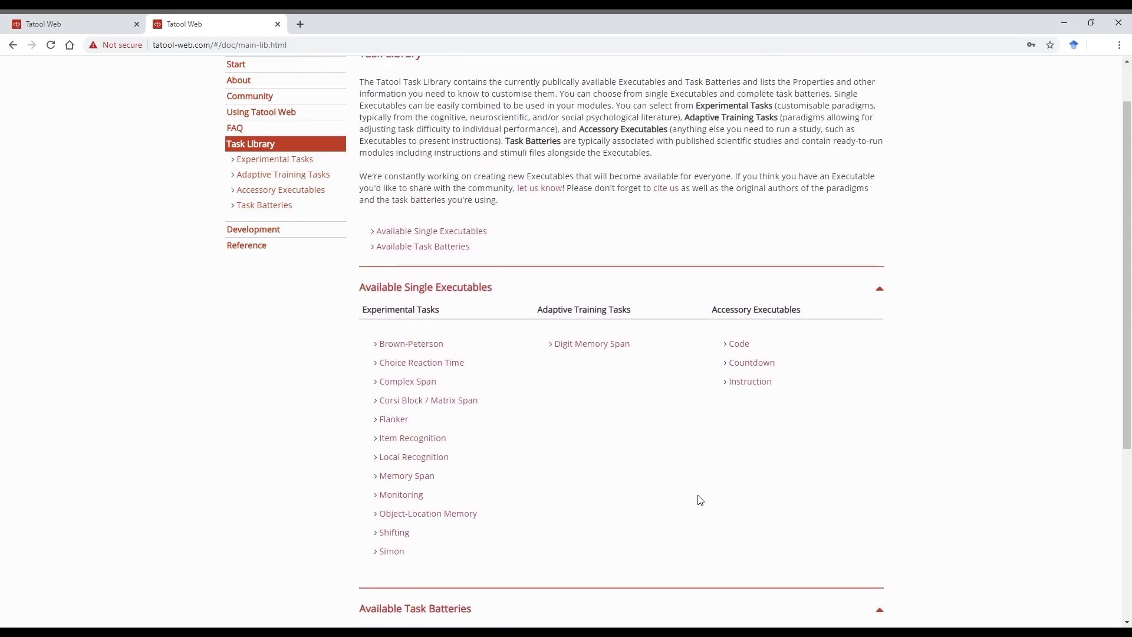
scroll(701, 498, "up", 1)
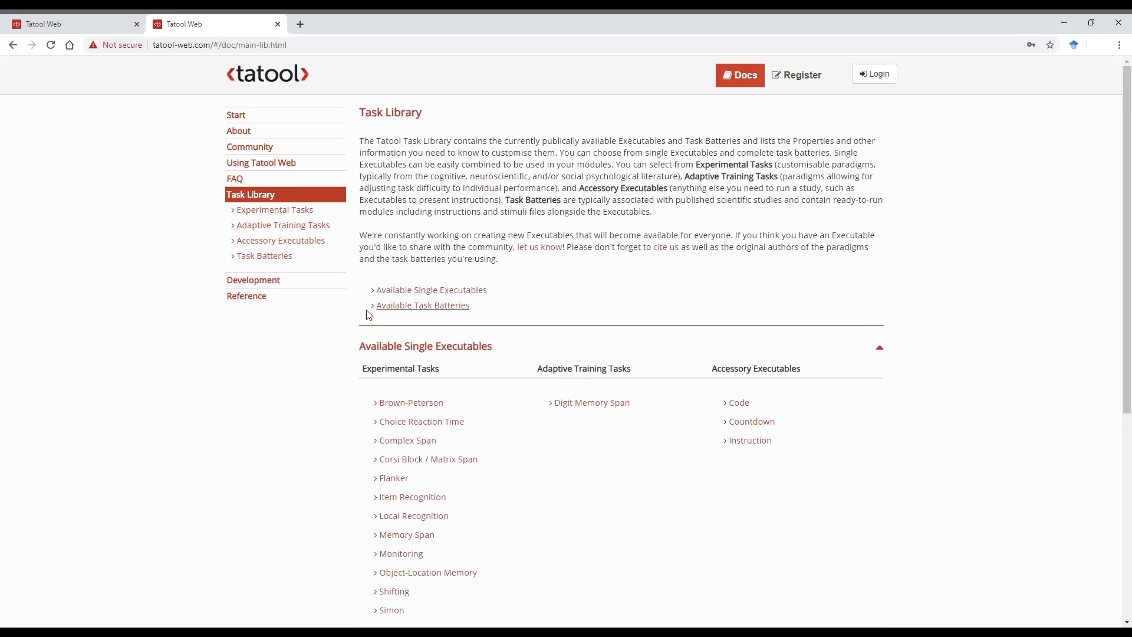
Open the Flanker task page from Development and Task Library, and scroll down to its download notes
left_click(266, 285)
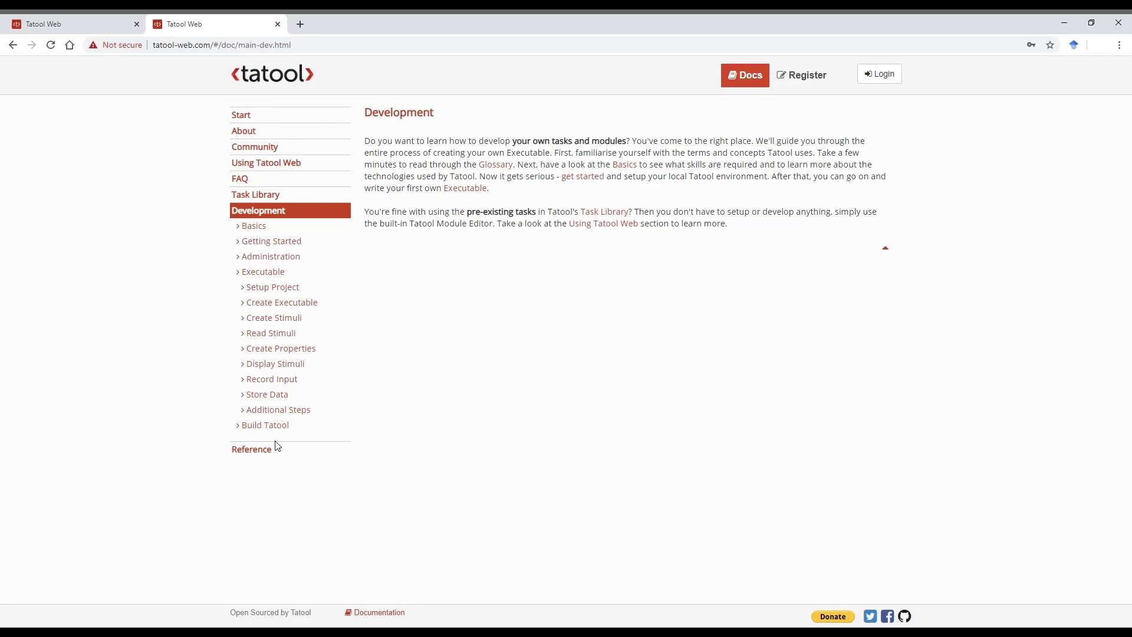
left_click(271, 200)
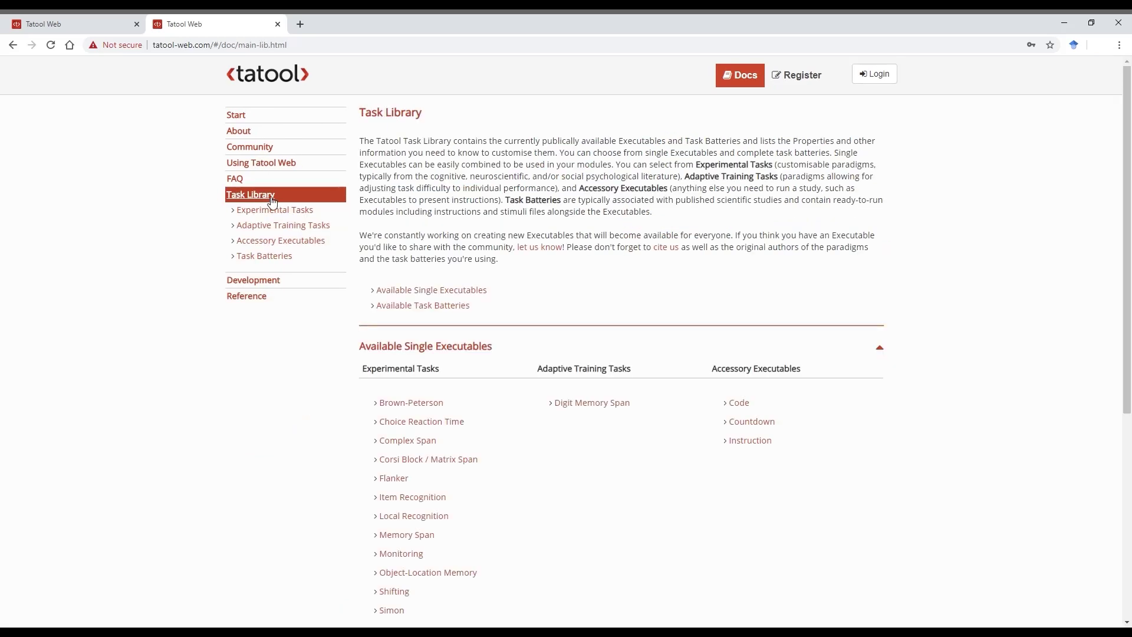
left_click(394, 479)
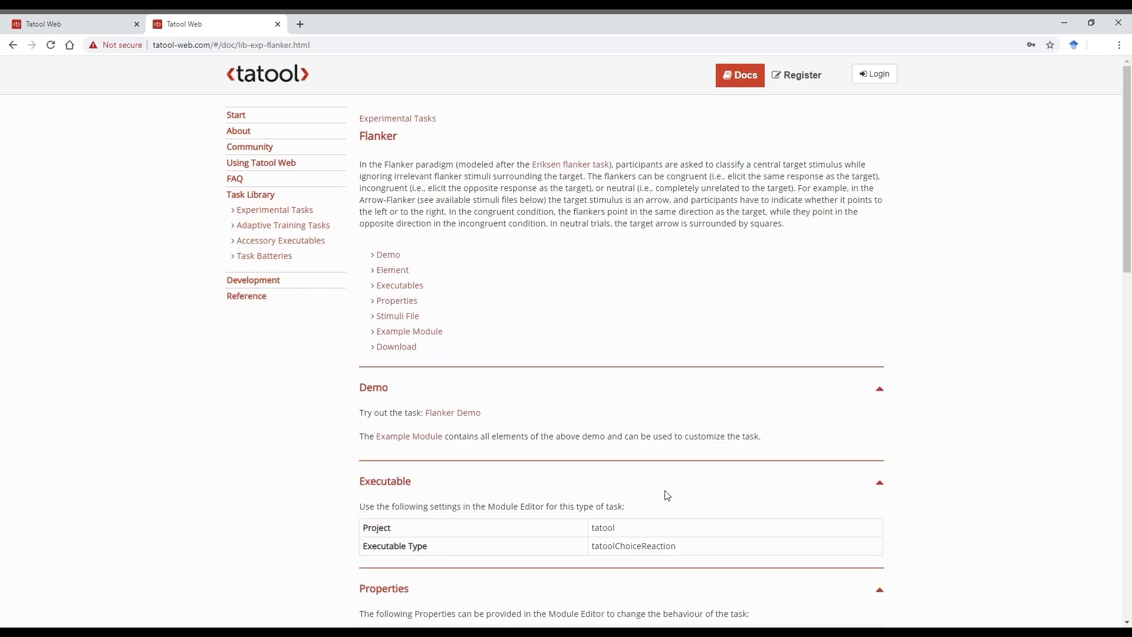
scroll(666, 495, "down", 15)
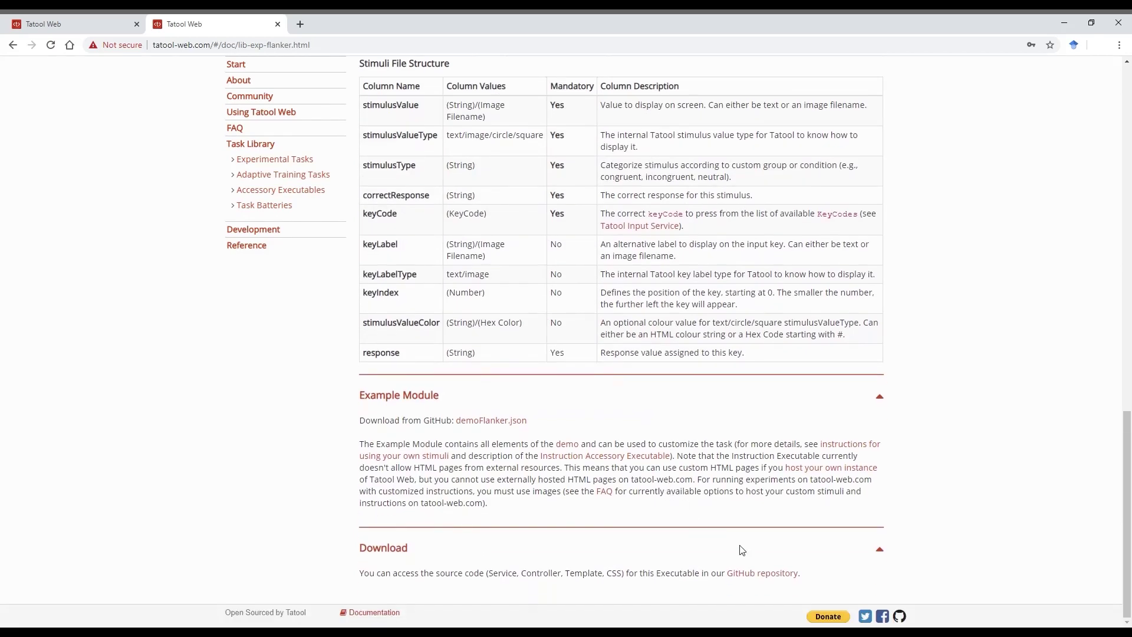
Follow the Download section's GitHub link to the tatool-web executables folder and scroll its file list
left_click(767, 580)
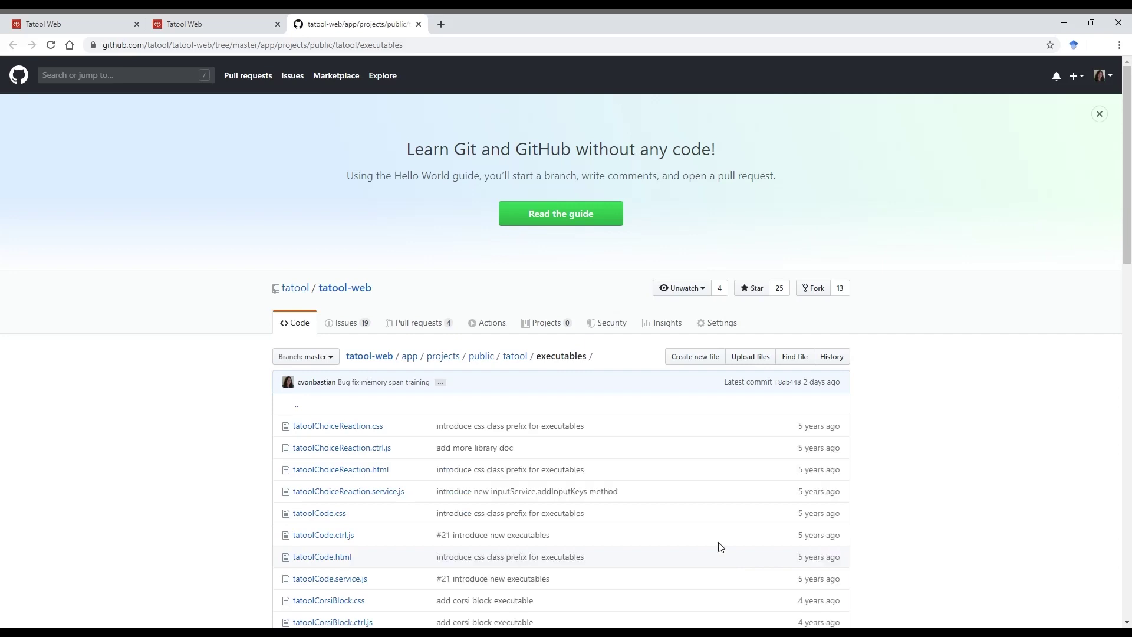
scroll(647, 512, "down", 6)
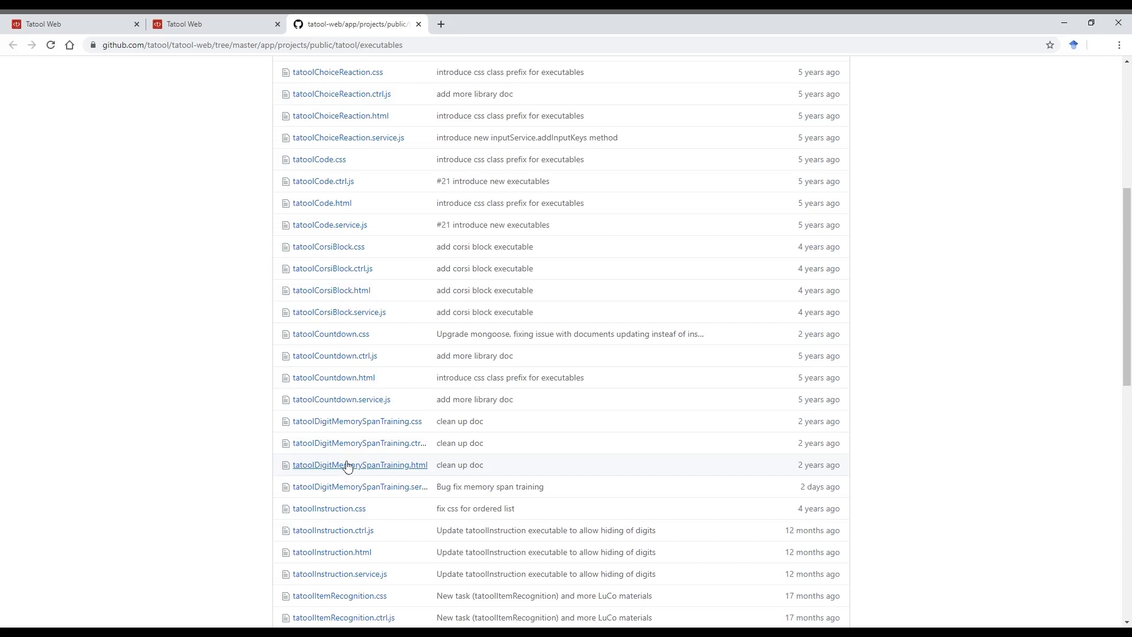
Return to the first Tatool Web tab and go to the Tatool home page via the logo
left_click(98, 27)
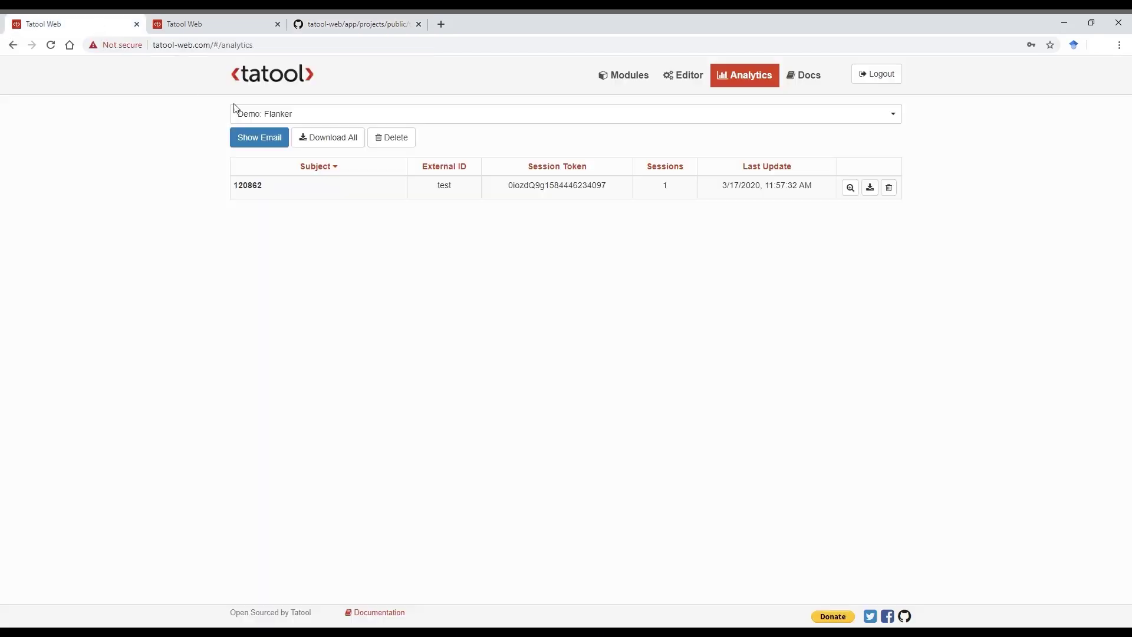
left_click(281, 75)
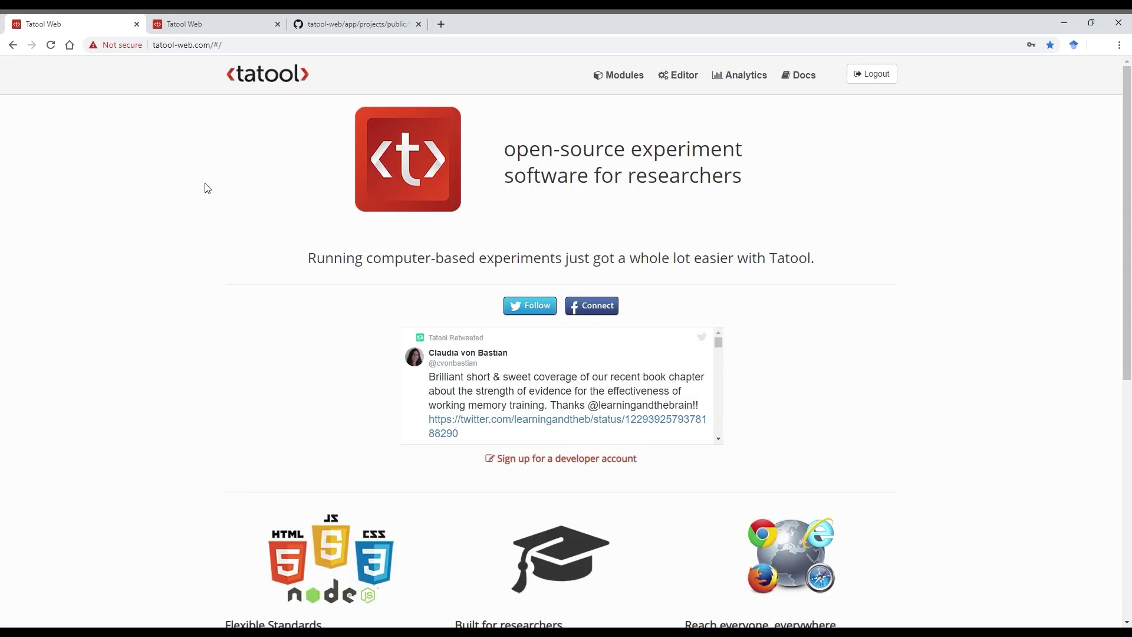